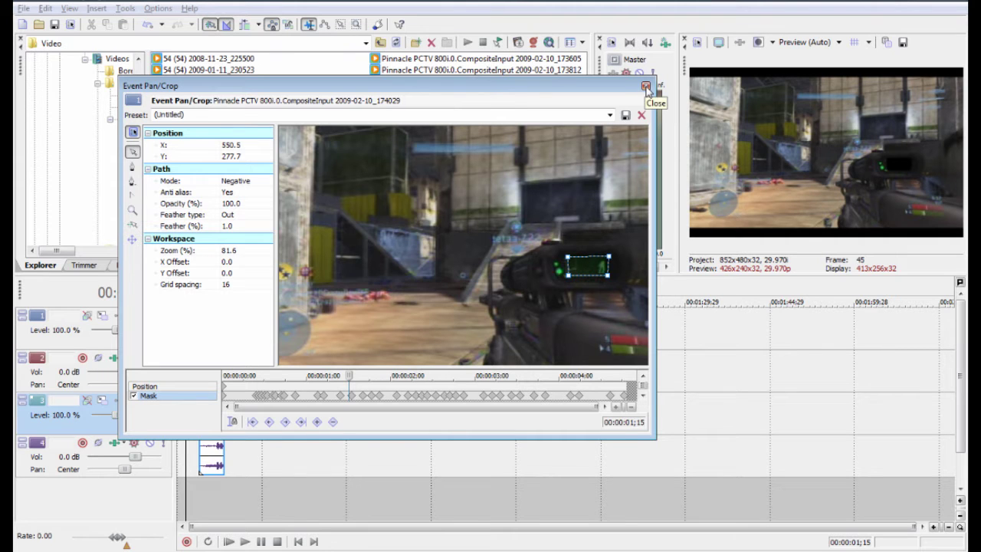
Step: Close the Event Pan/Crop window and move the second video clip with its audio slightly earlier on the timeline
{"action": "left_click", "coordinate": [646, 89]}
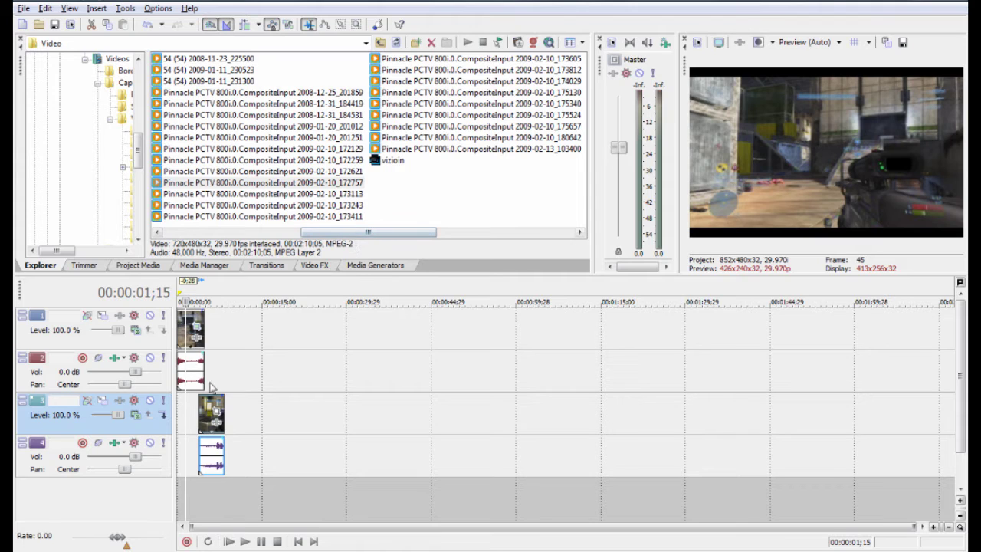
{"action": "left_click_drag", "start_coordinate": [210, 404], "coordinate": [206, 403]}
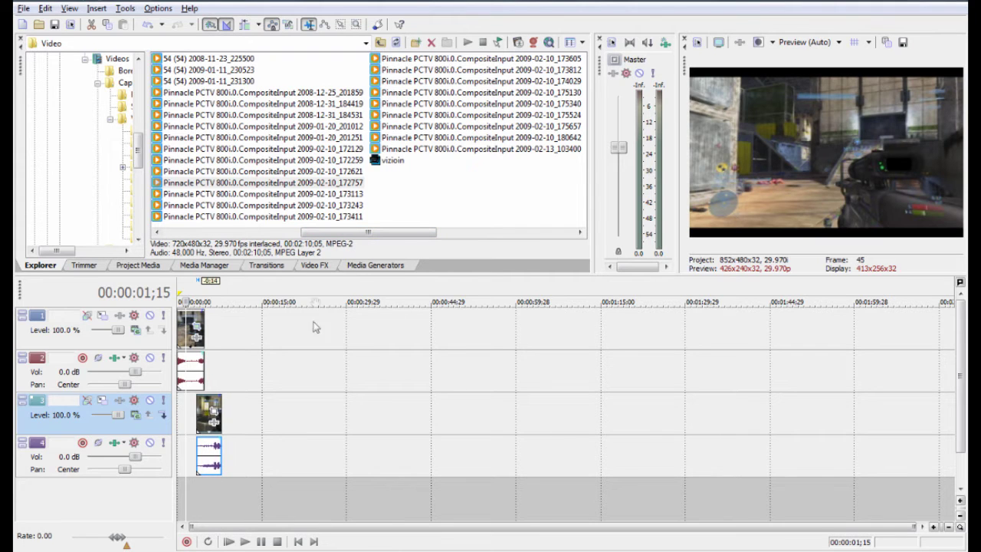
Step: Apply the Gaussian Blur video effect to the first video clip on track 1
{"action": "left_click", "coordinate": [315, 265]}
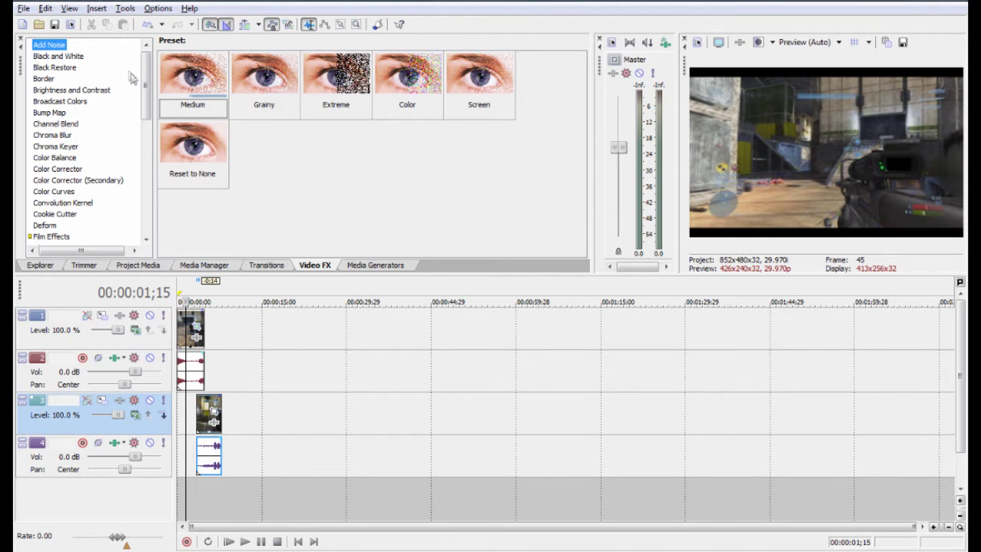
{"action": "left_click_drag", "start_coordinate": [145, 73], "coordinate": [139, 125]}
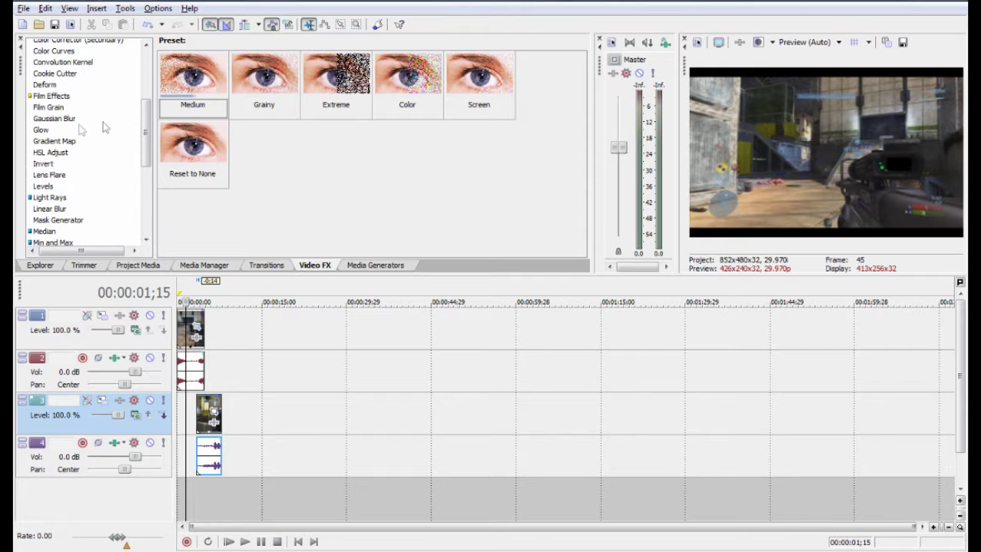
{"action": "left_click", "coordinate": [55, 119]}
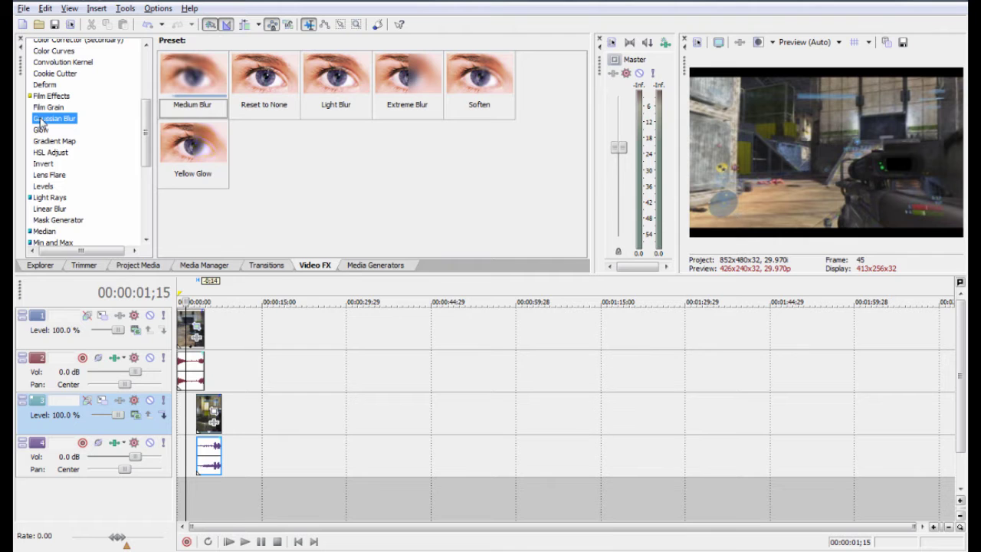
{"action": "left_click_drag", "start_coordinate": [41, 122], "coordinate": [191, 335]}
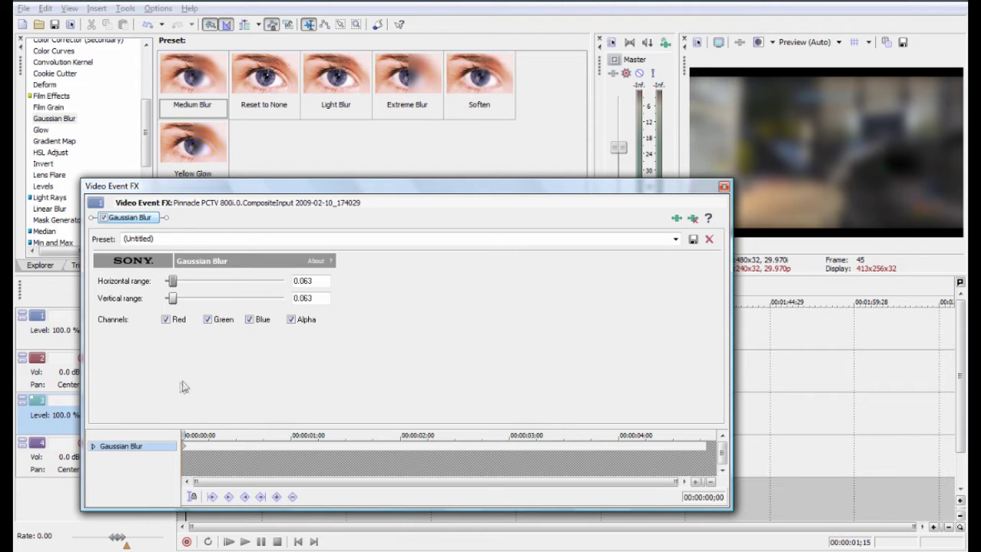
Step: Set the blur's horizontal and vertical range to 0.000 at the clip's start and add a keyframe at 00:00:00;12
{"action": "left_click", "coordinate": [184, 435]}
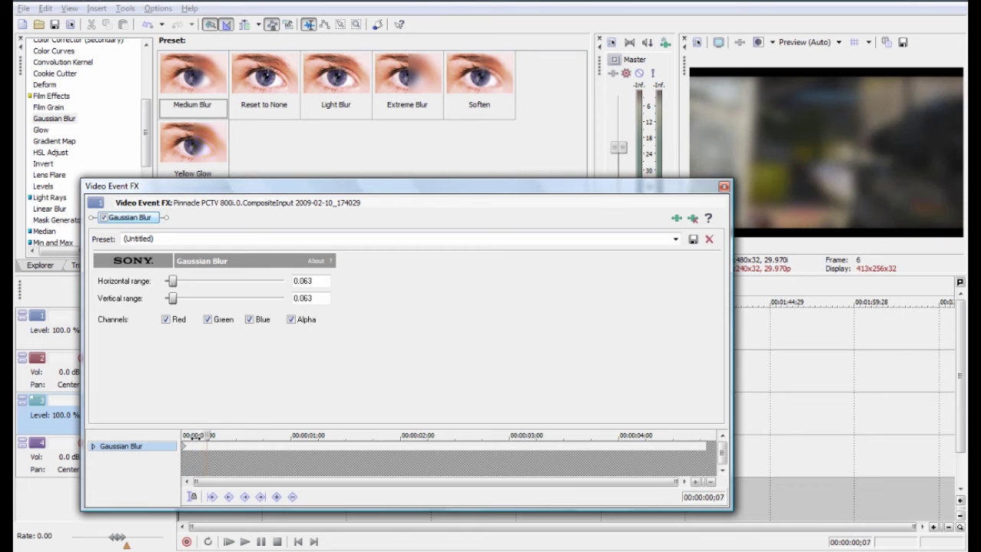
{"action": "left_click_drag", "start_coordinate": [173, 281], "coordinate": [165, 301]}
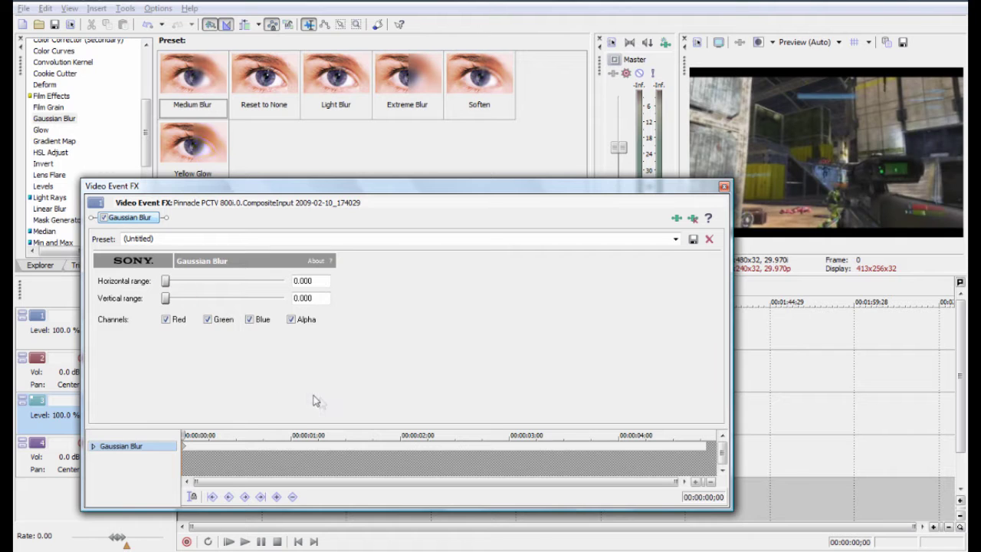
{"action": "left_click_drag", "start_coordinate": [186, 435], "coordinate": [225, 445]}
{"action": "left_click", "coordinate": [243, 496]}
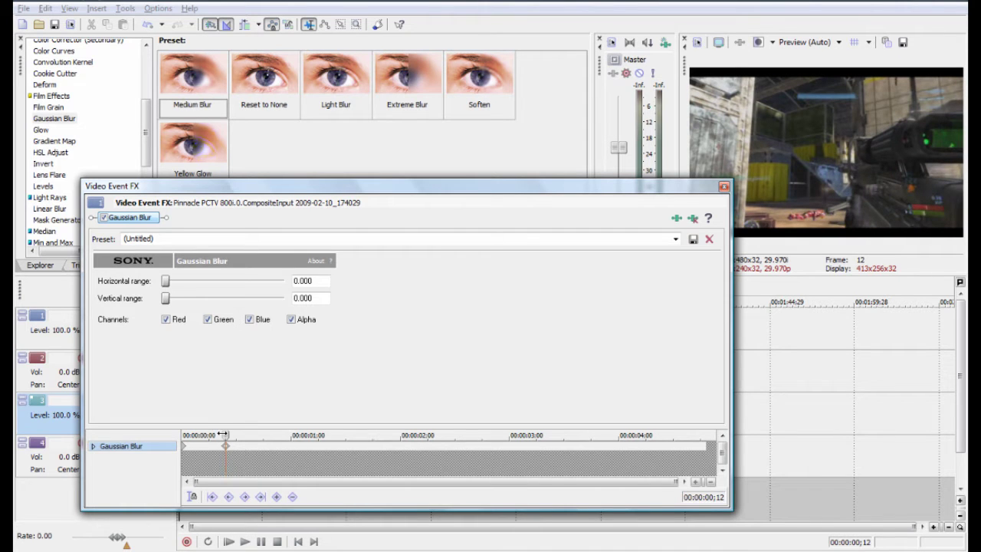
Step: At 00:00:01;03, set the Gaussian Blur horizontal range to 0.033 and vertical range to 0.016, and close the effect settings
{"action": "scroll", "coordinate": [229, 443], "scroll_direction": "up", "scroll_amount": 3}
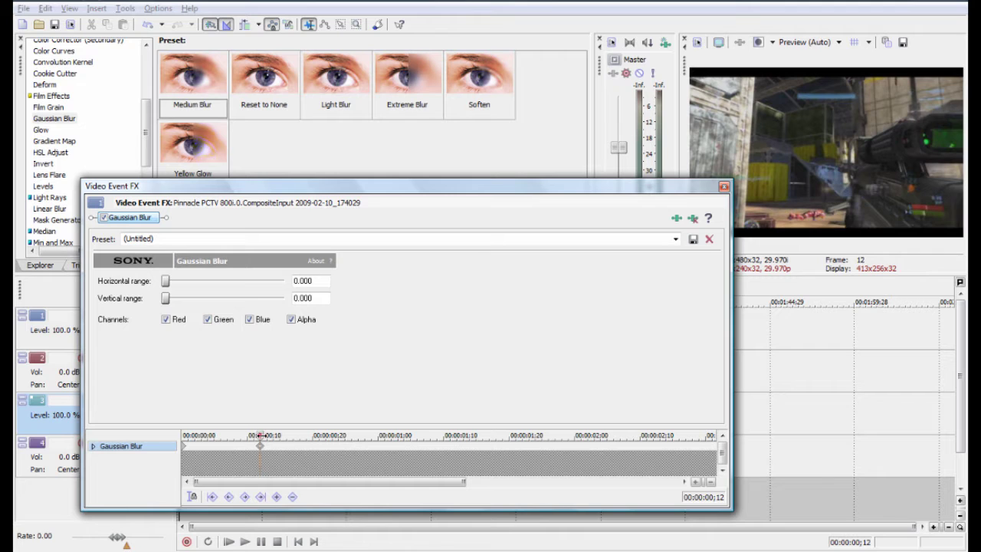
{"action": "left_click_drag", "start_coordinate": [261, 435], "coordinate": [265, 435]}
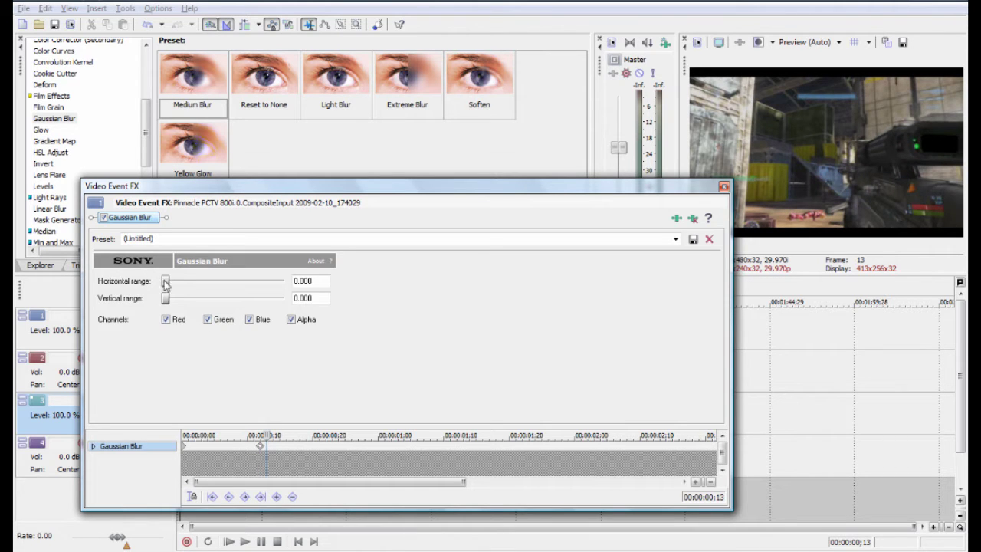
{"action": "left_click_drag", "start_coordinate": [267, 436], "coordinate": [399, 436]}
{"action": "scroll", "coordinate": [395, 438], "scroll_direction": "down", "scroll_amount": 2}
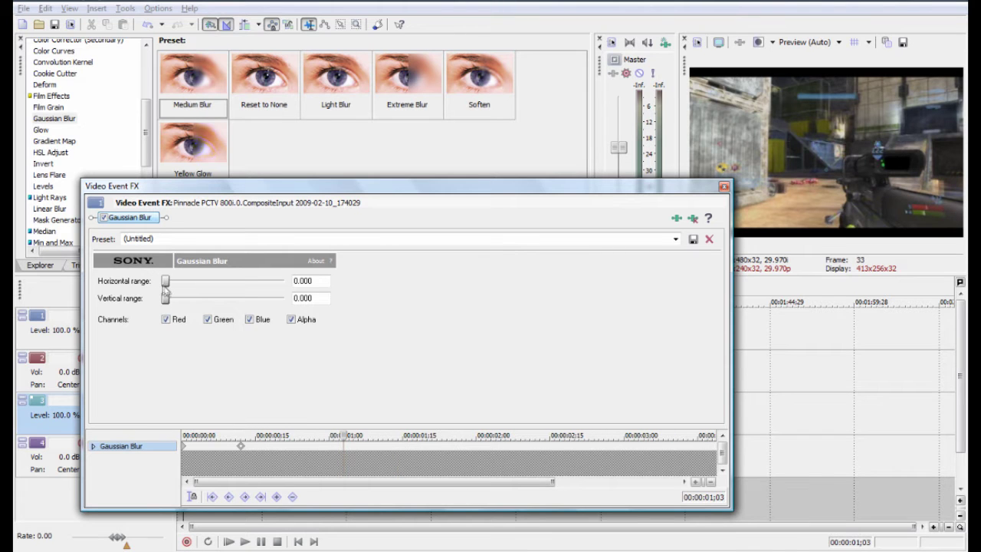
{"action": "left_click_drag", "start_coordinate": [166, 286], "coordinate": [203, 290]}
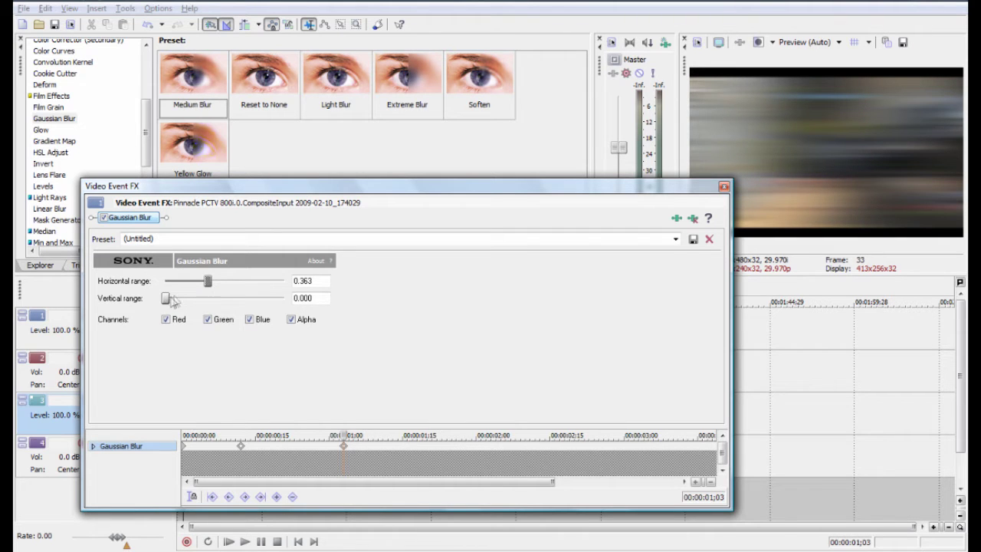
{"action": "left_click_drag", "start_coordinate": [168, 300], "coordinate": [205, 306]}
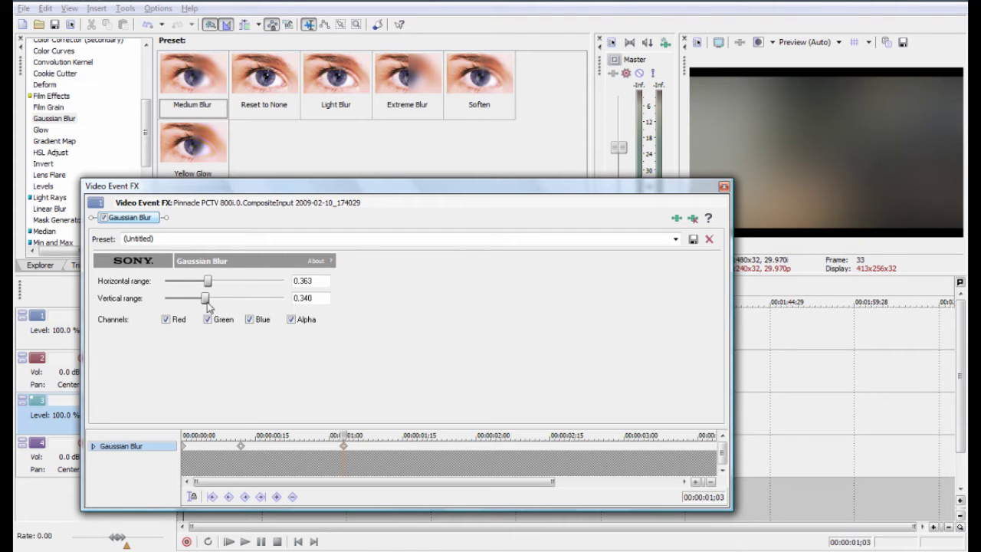
{"action": "left_click_drag", "start_coordinate": [204, 305], "coordinate": [170, 299]}
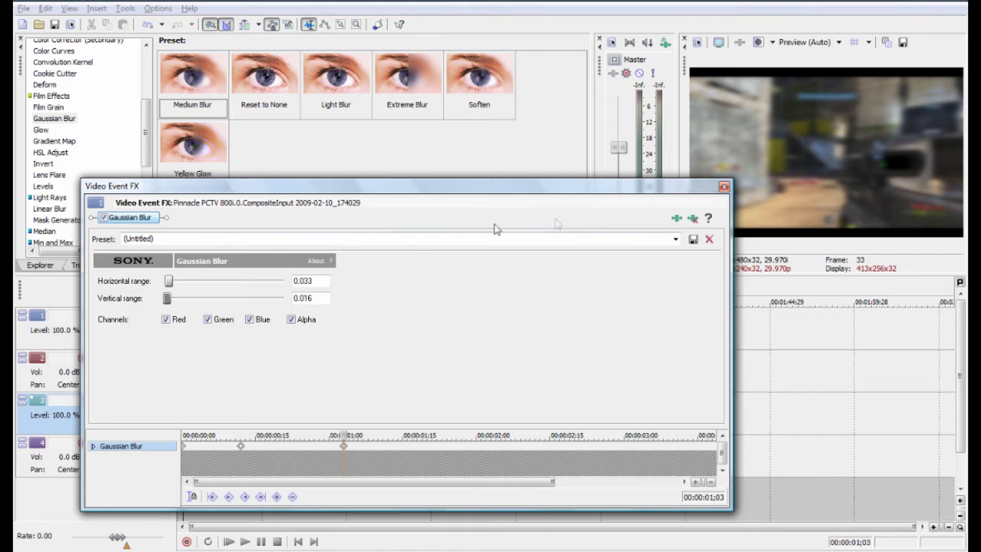
{"action": "left_click", "coordinate": [724, 188]}
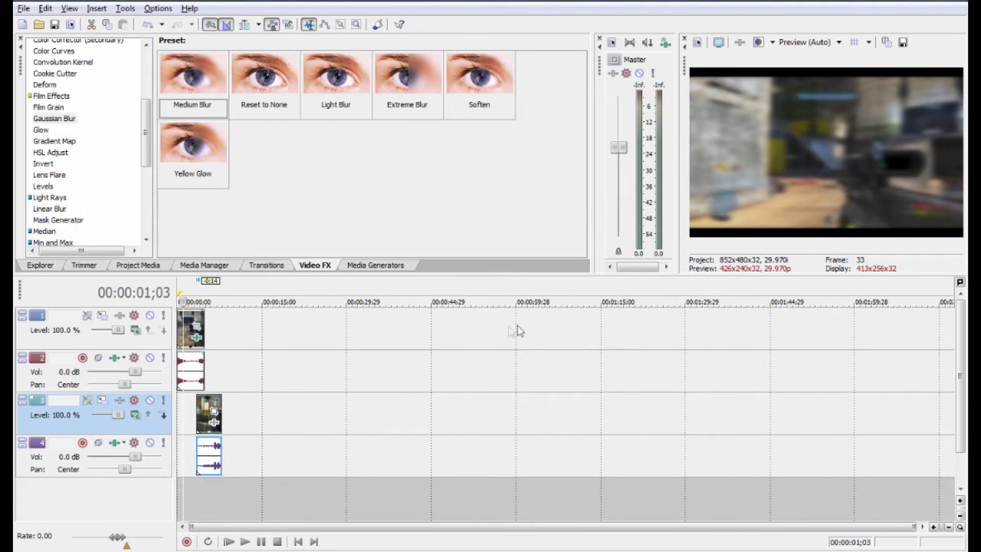
Step: Scrub through the first clip and move the second video clip with its audio earlier to start at about 00:00:01;29
{"action": "left_click_drag", "start_coordinate": [199, 473], "coordinate": [194, 472]}
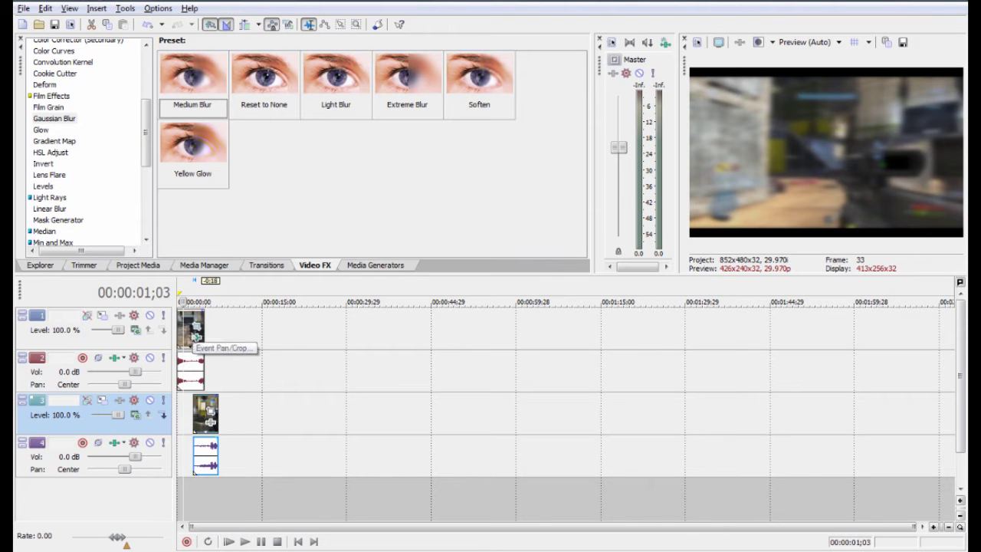
{"action": "left_click", "coordinate": [181, 331]}
{"action": "left_click", "coordinate": [204, 335]}
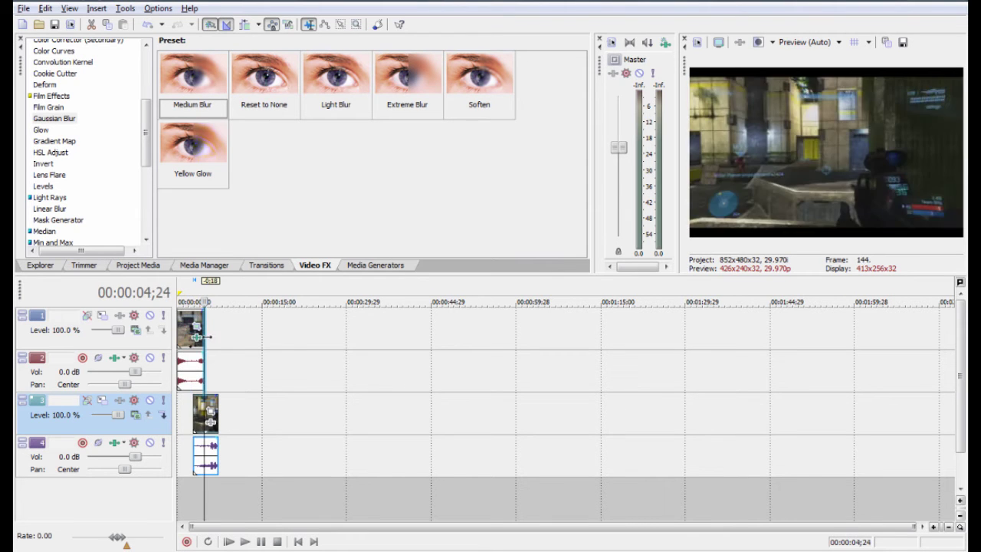
{"action": "left_click", "coordinate": [193, 336]}
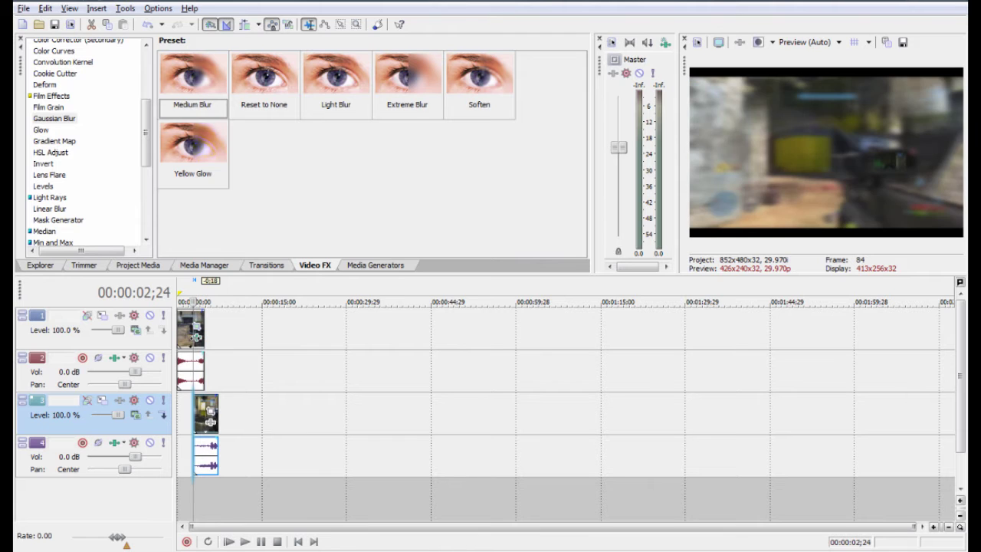
{"action": "left_click", "coordinate": [187, 337]}
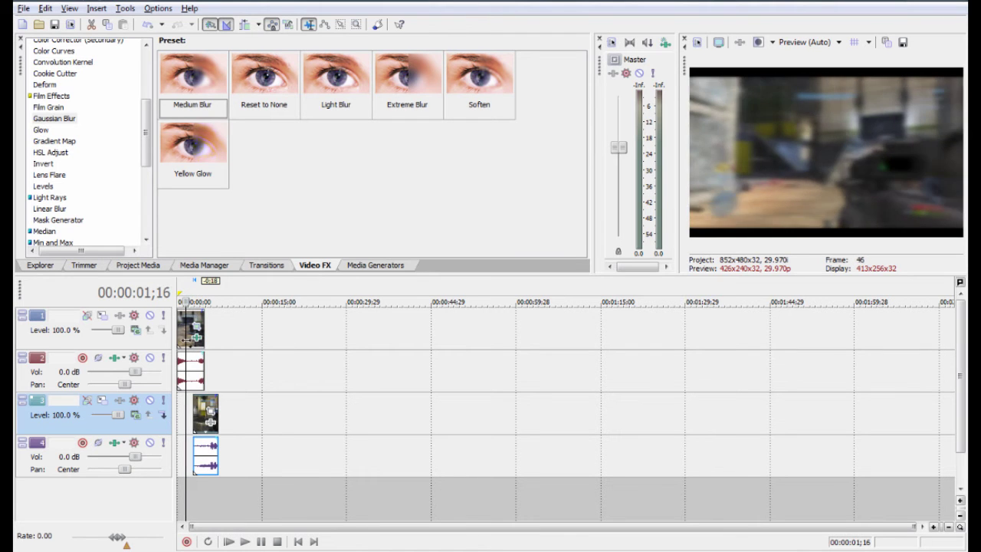
{"action": "left_click", "coordinate": [193, 337]}
{"action": "key", "text": "j"}
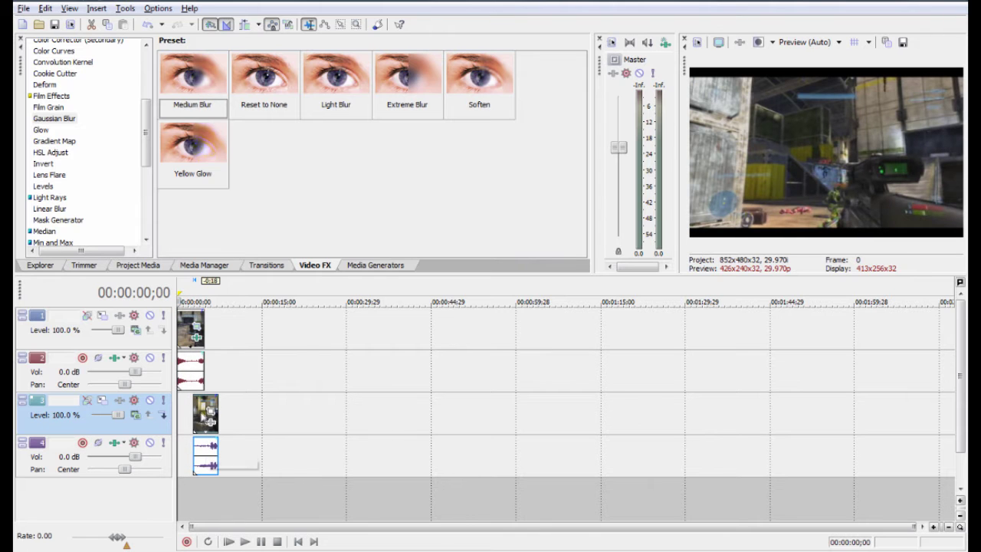
{"action": "left_click", "coordinate": [184, 338]}
{"action": "left_click", "coordinate": [190, 335]}
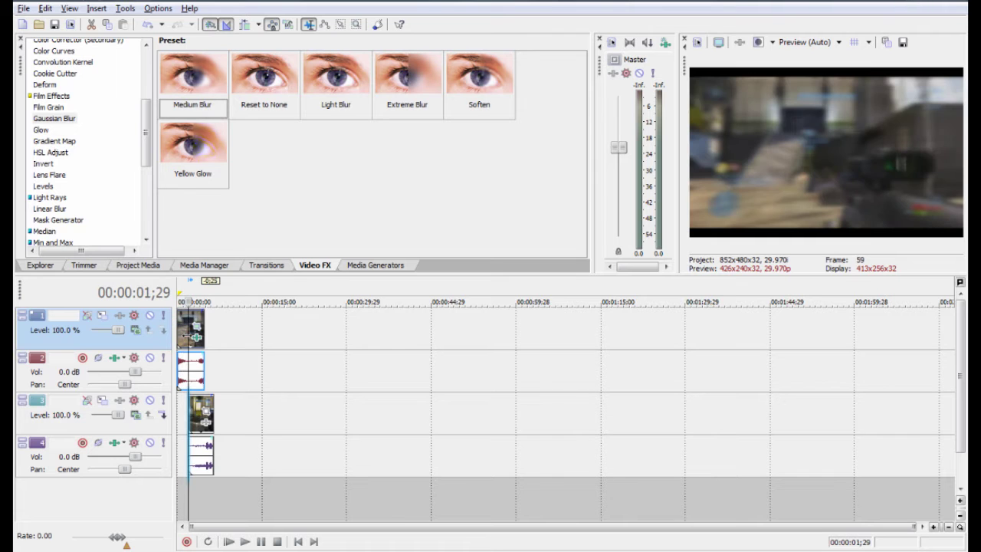
Step: Preview the overlap of both clips and move the second clip with its audio earlier to start at about 00:00:01;15
{"action": "key", "text": "space"}
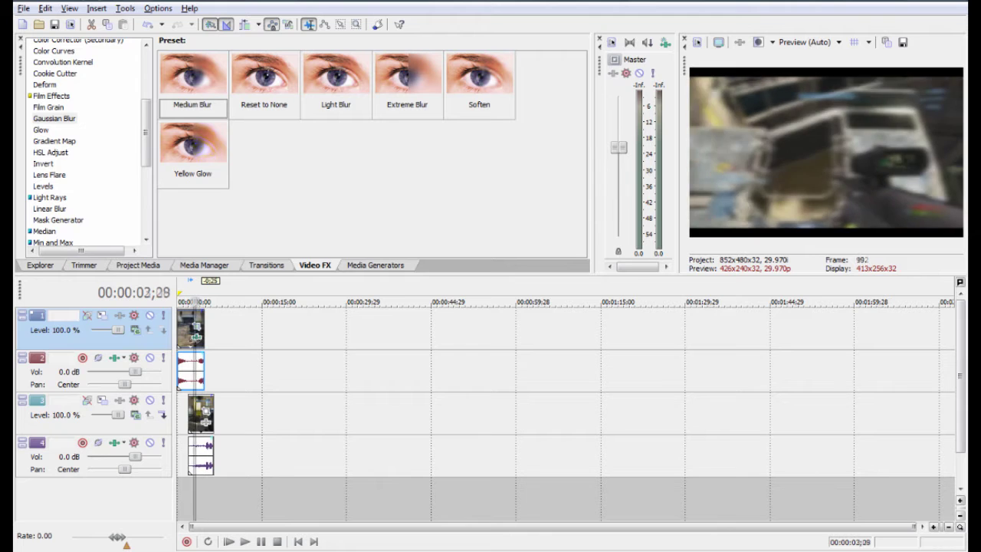
{"action": "key", "text": "space"}
{"action": "left_click", "coordinate": [184, 345]}
{"action": "left_click", "coordinate": [178, 346]}
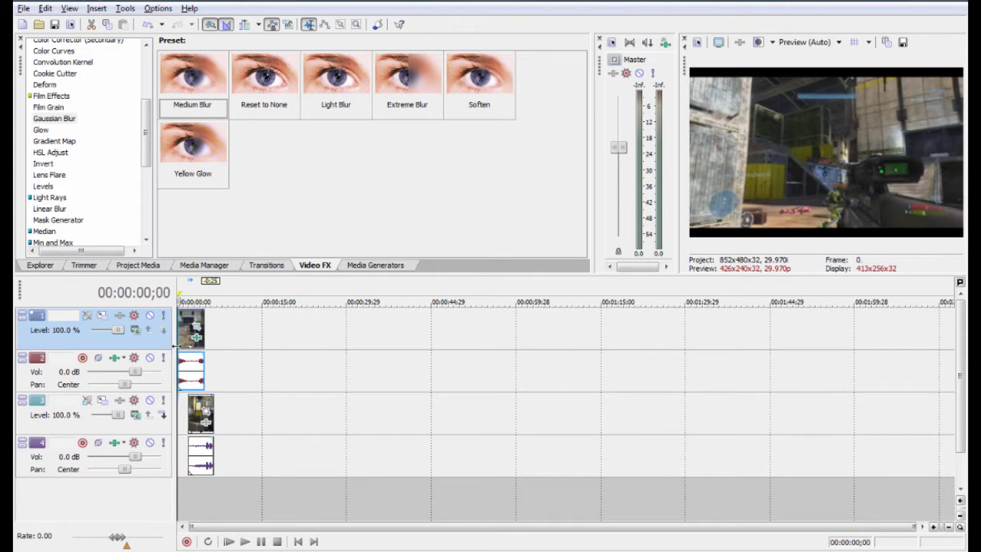
{"action": "left_click", "coordinate": [188, 345]}
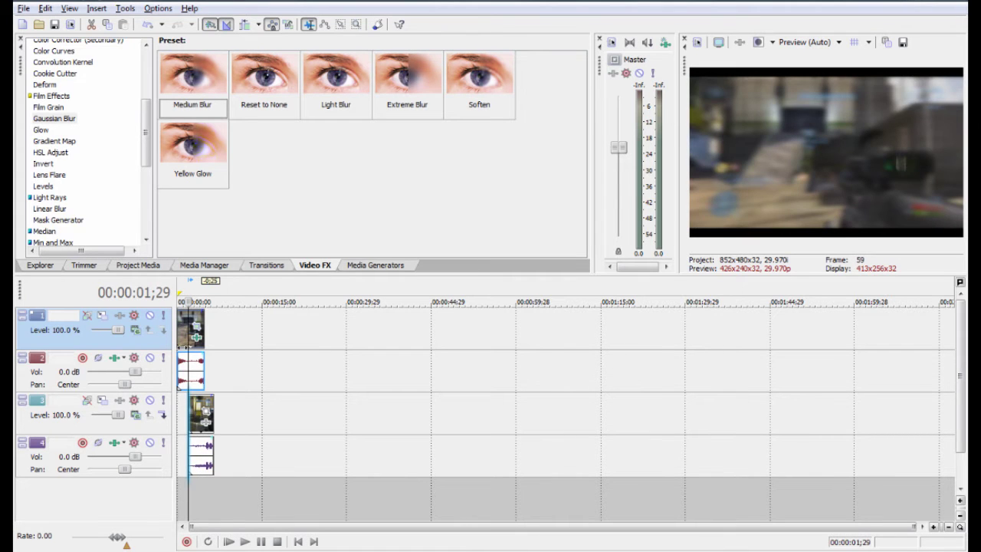
{"action": "left_click", "coordinate": [175, 350]}
{"action": "left_click_drag", "start_coordinate": [197, 414], "coordinate": [194, 413]}
Step: Move the last Gaussian Blur keyframe of the first clip to the clip's end and close the effect settings
{"action": "left_click", "coordinate": [197, 337]}
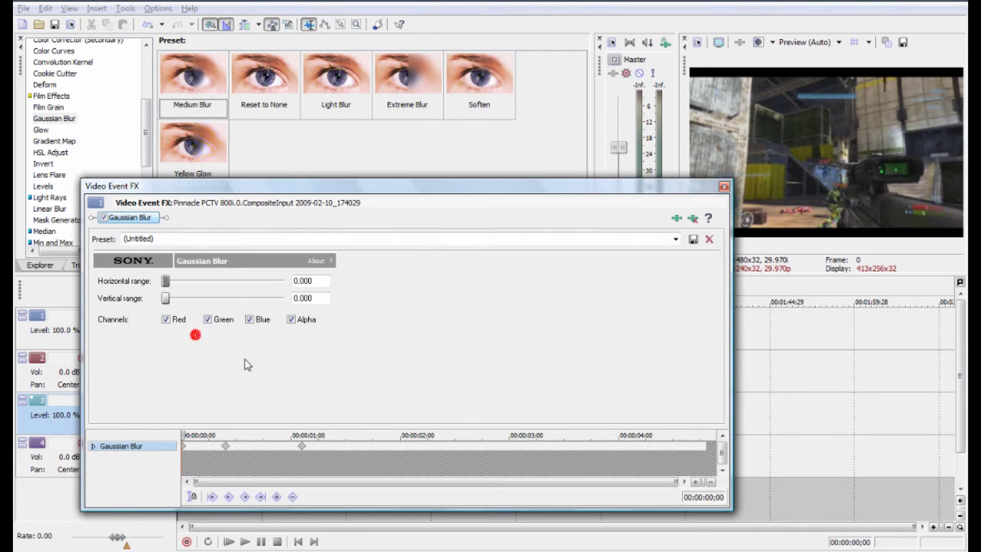
{"action": "left_click_drag", "start_coordinate": [304, 452], "coordinate": [735, 454]}
{"action": "left_click", "coordinate": [724, 186]}
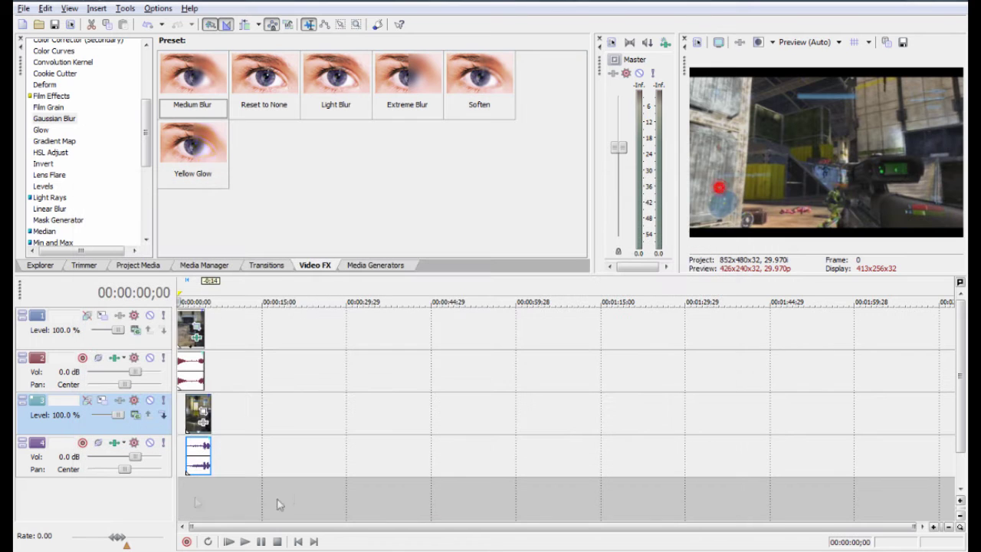
Step: Play the timeline from the start to review the blur and scope mask, and park the cursor at 00:00:01;15
{"action": "left_click", "coordinate": [178, 487]}
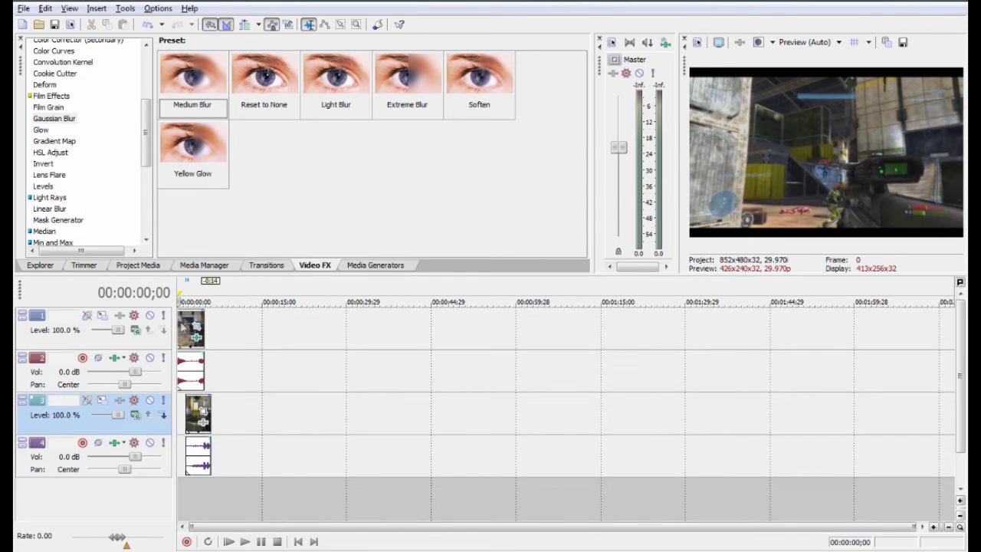
{"action": "key", "text": "space"}
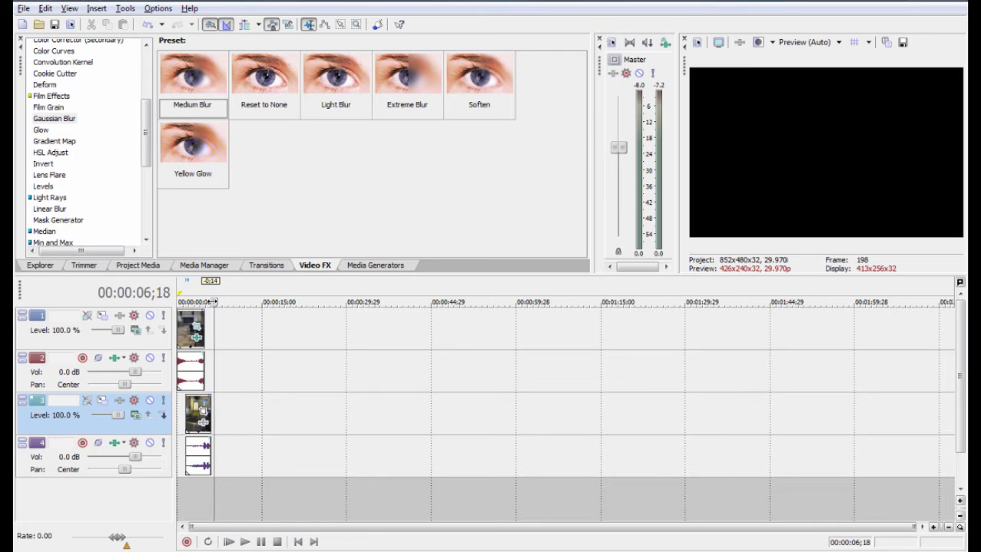
{"action": "left_click", "coordinate": [214, 299]}
{"action": "key", "text": "space"}
{"action": "left_click_drag", "start_coordinate": [215, 299], "coordinate": [186, 300]}
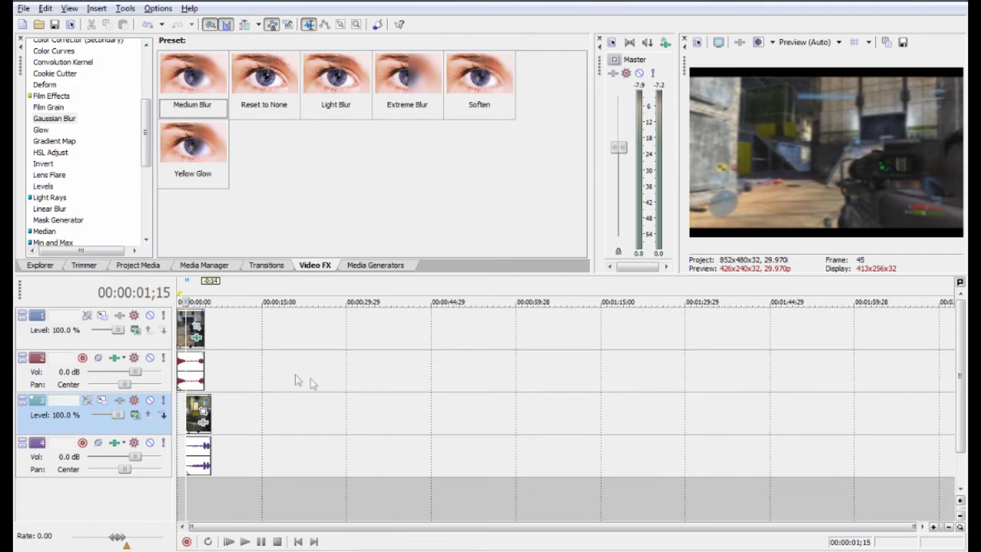
Step: Add a Position keyframe at 00:00:00;12 in the first clip's Event Pan/Crop settings
{"action": "left_click", "coordinate": [197, 333]}
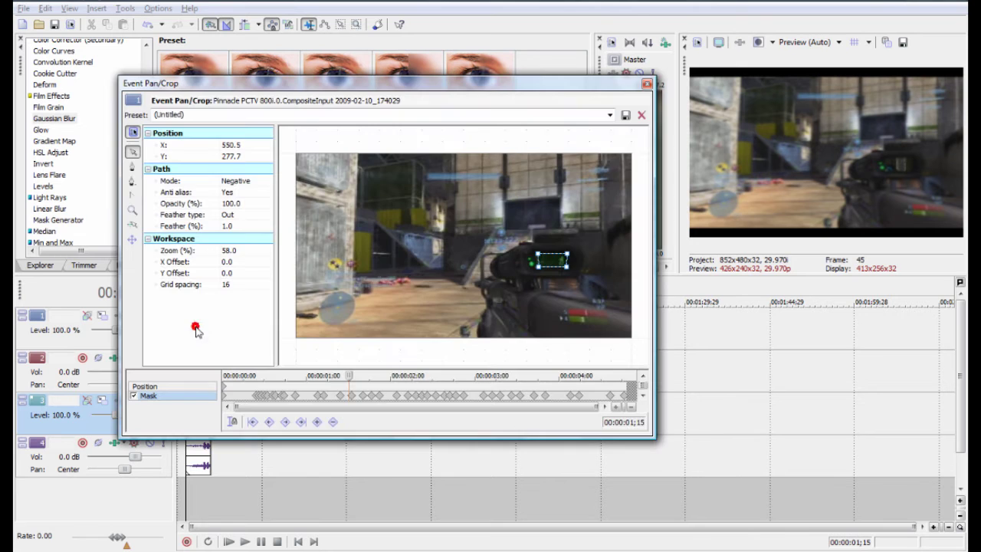
{"action": "left_click", "coordinate": [172, 387]}
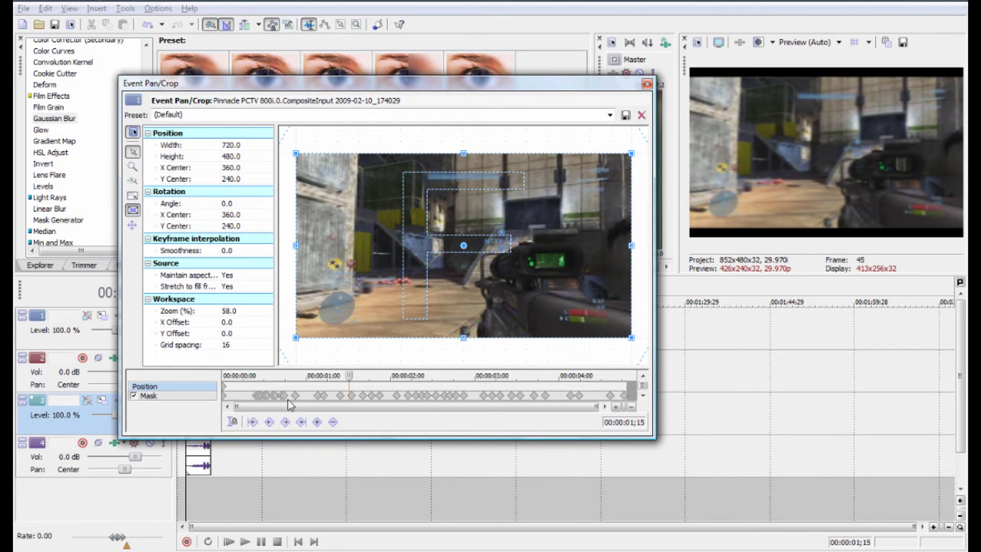
{"action": "left_click_drag", "start_coordinate": [349, 376], "coordinate": [258, 376]}
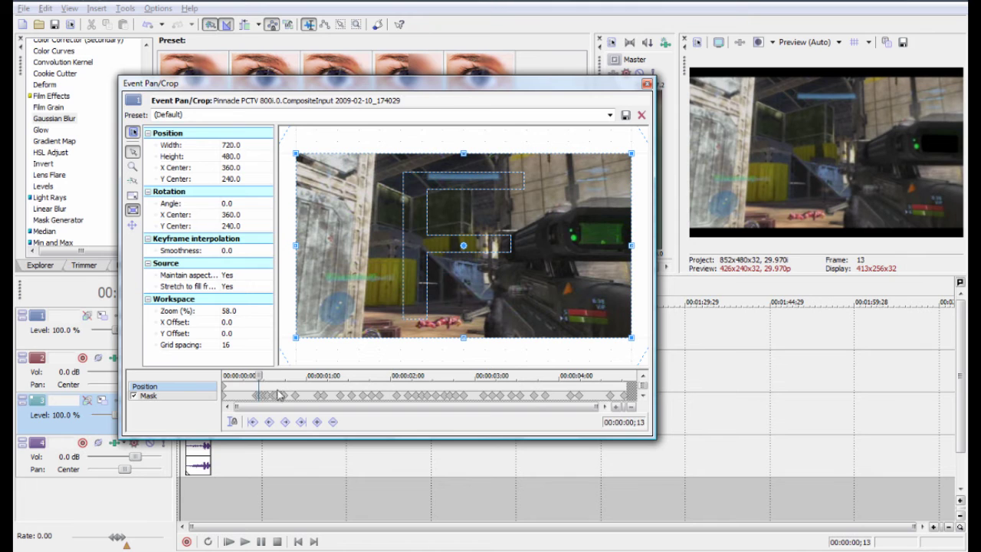
{"action": "left_click_drag", "start_coordinate": [259, 375], "coordinate": [256, 375]}
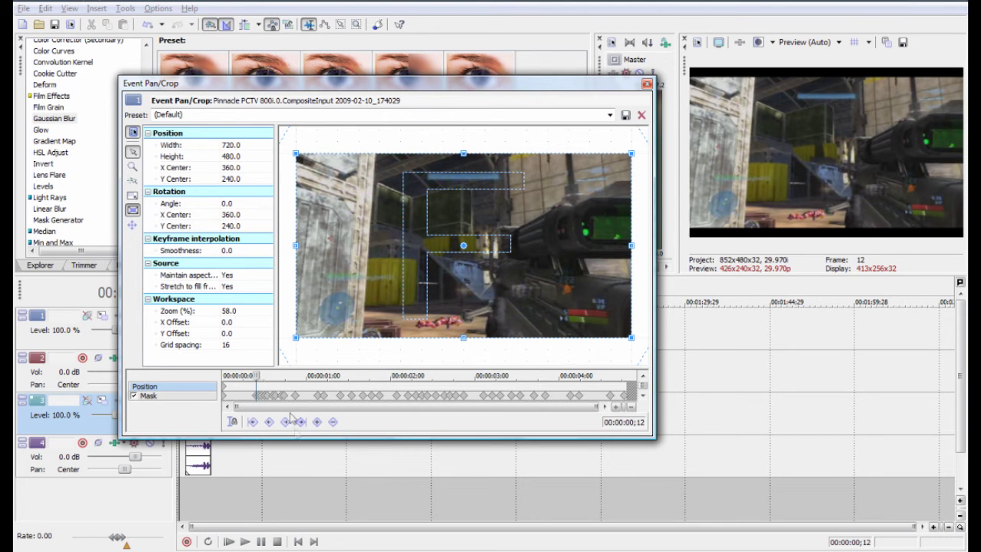
{"action": "left_click", "coordinate": [316, 422]}
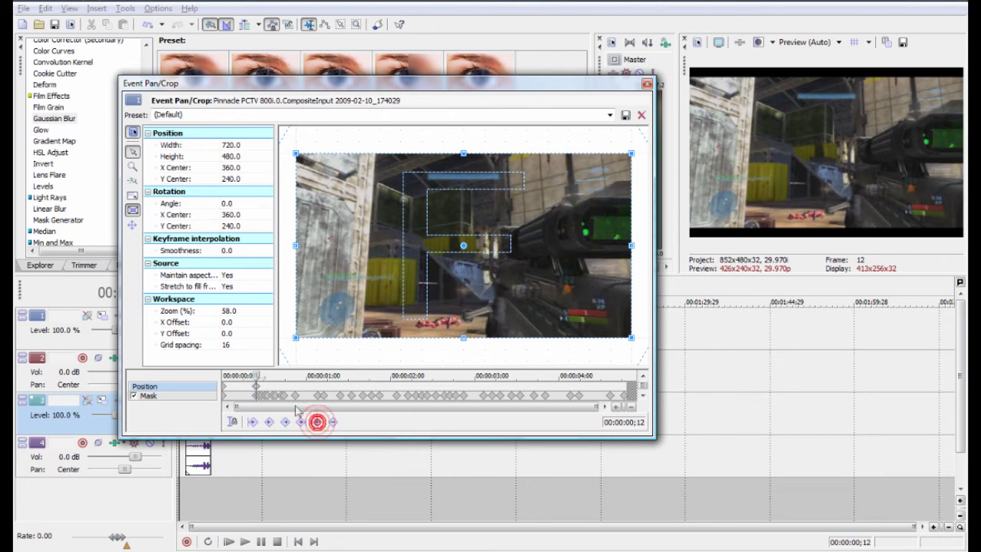
Step: Move the second Position keyframe of the first clip to 00:00:00;13
{"action": "left_click", "coordinate": [257, 375]}
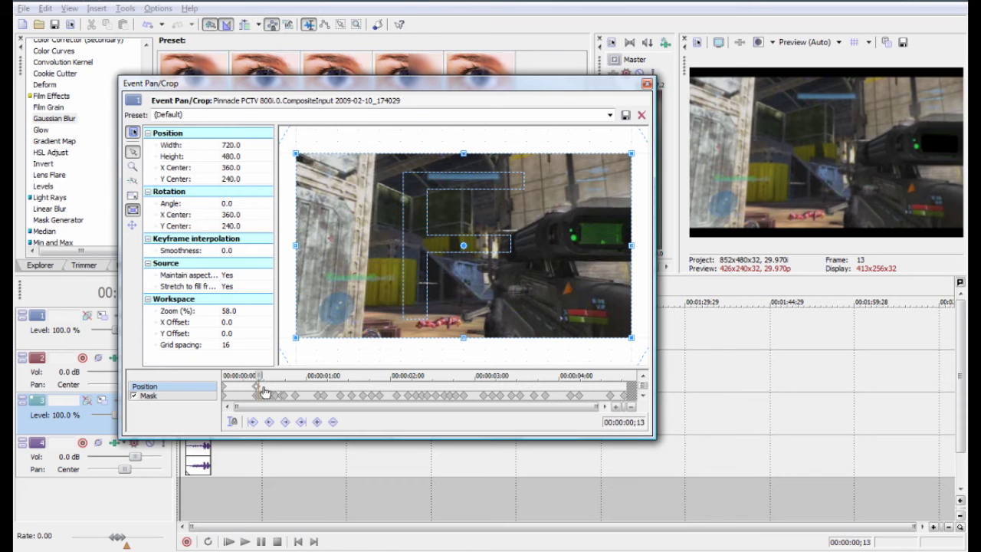
{"action": "scroll", "coordinate": [256, 395], "scroll_direction": "up", "scroll_amount": 3}
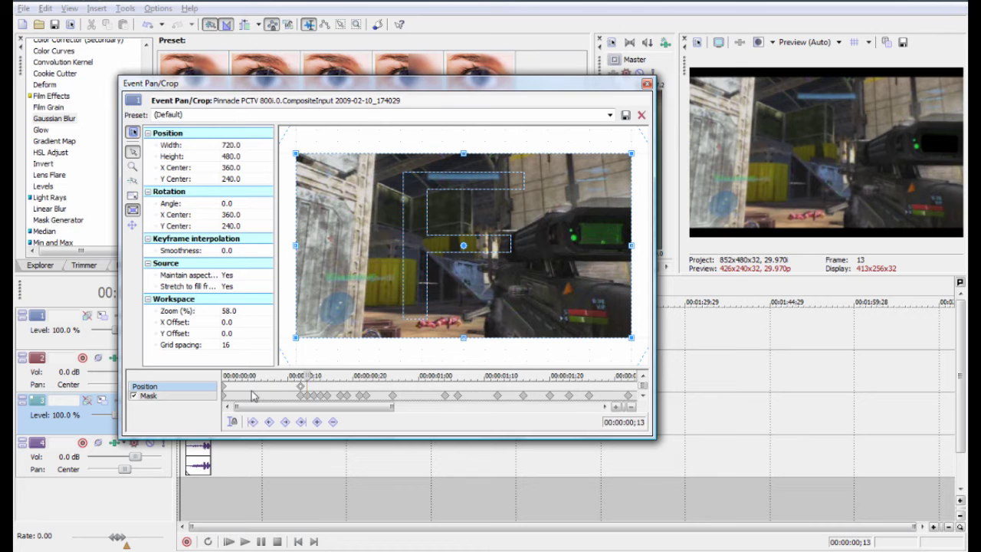
{"action": "scroll", "coordinate": [337, 388], "scroll_direction": "up", "scroll_amount": 2}
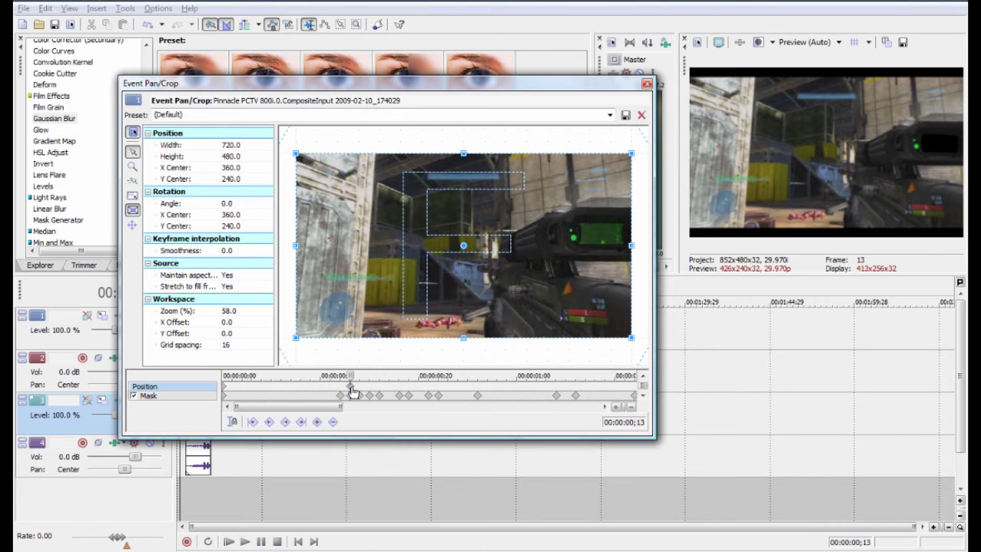
{"action": "scroll", "coordinate": [350, 392], "scroll_direction": "down", "scroll_amount": 2}
{"action": "scroll", "coordinate": [319, 377], "scroll_direction": "down", "scroll_amount": 3}
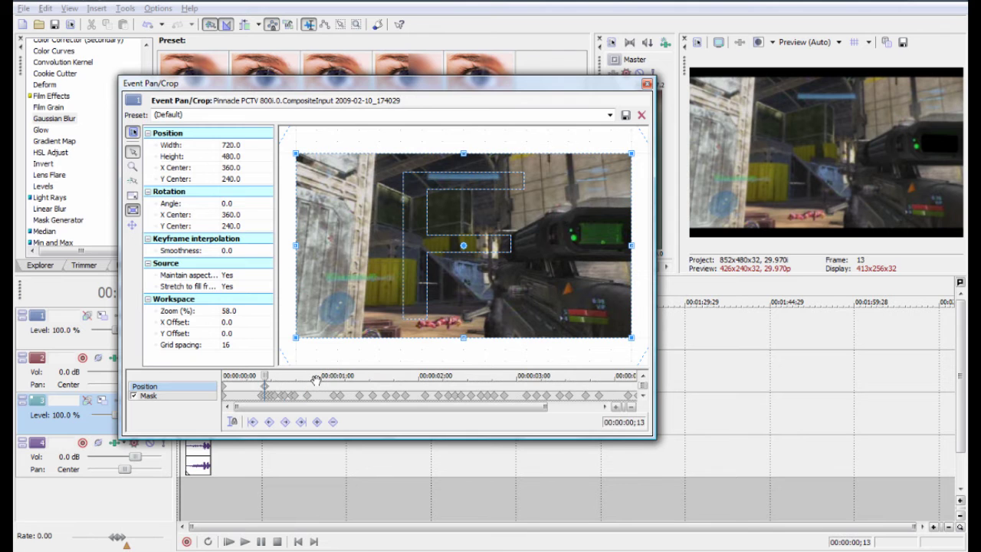
Step: At 00:00:02;07, shrink the crop frame to about 373 × 263 and move it over the rifle scope
{"action": "left_click_drag", "start_coordinate": [258, 376], "coordinate": [398, 370]}
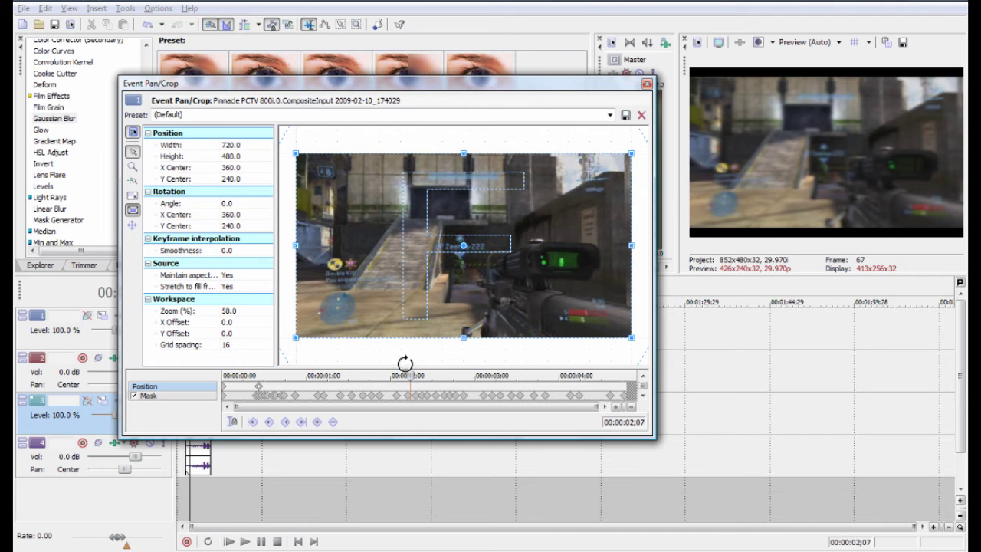
{"action": "left_click_drag", "start_coordinate": [297, 336], "coordinate": [376, 295]}
{"action": "left_click_drag", "start_coordinate": [450, 239], "coordinate": [550, 253]}
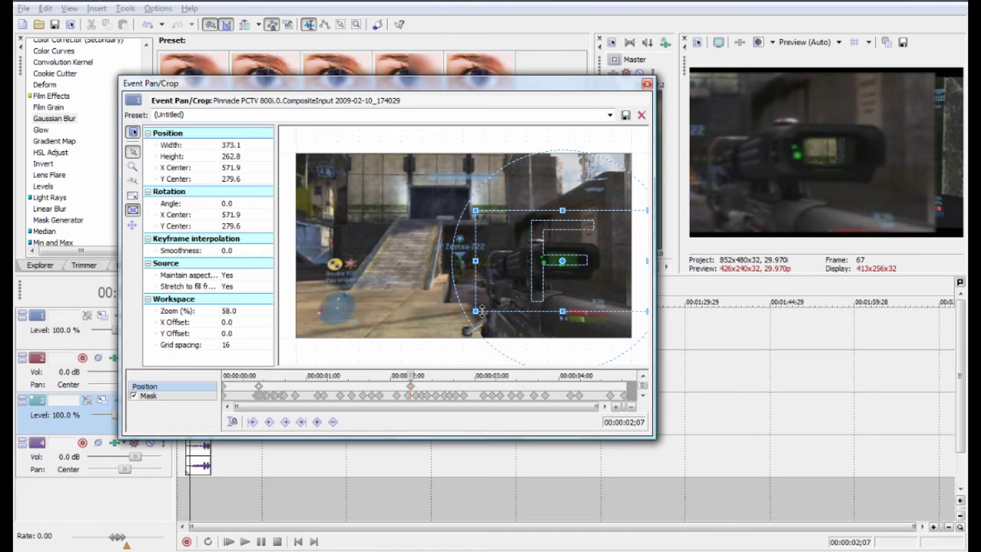
Step: Refine the crop frame at 00:00:02;07 to 142.7 × 100.8, centred on the scope screen at X 571.9, Y 277.9
{"action": "mouse_move", "coordinate": [475, 311]}
{"action": "left_mouse_down"}
{"action": "mouse_move", "coordinate": [490, 299]}
{"action": "mouse_move", "coordinate": [484, 310]}
{"action": "left_mouse_up"}
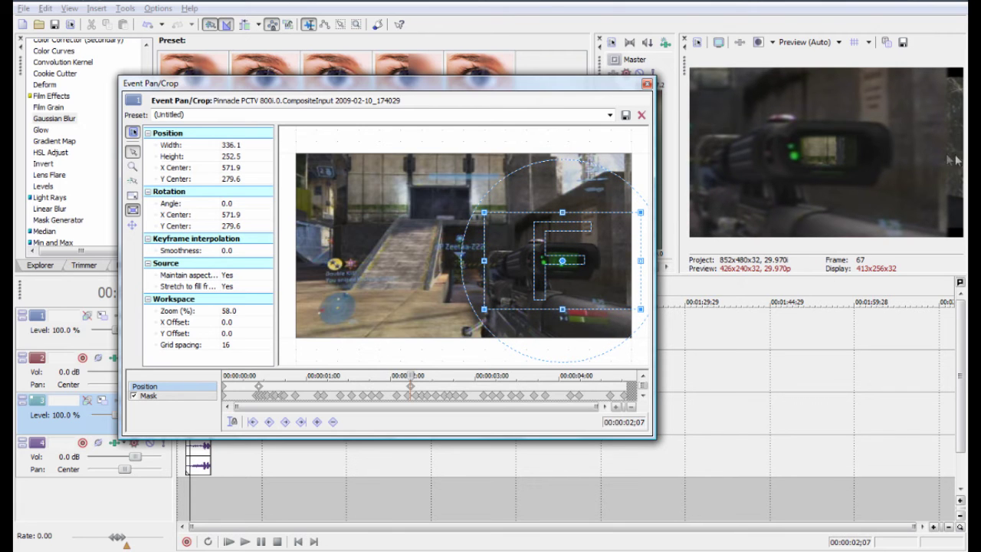
{"action": "mouse_move", "coordinate": [639, 310]}
{"action": "left_mouse_down"}
{"action": "mouse_move", "coordinate": [629, 309]}
{"action": "mouse_move", "coordinate": [641, 315]}
{"action": "left_mouse_up"}
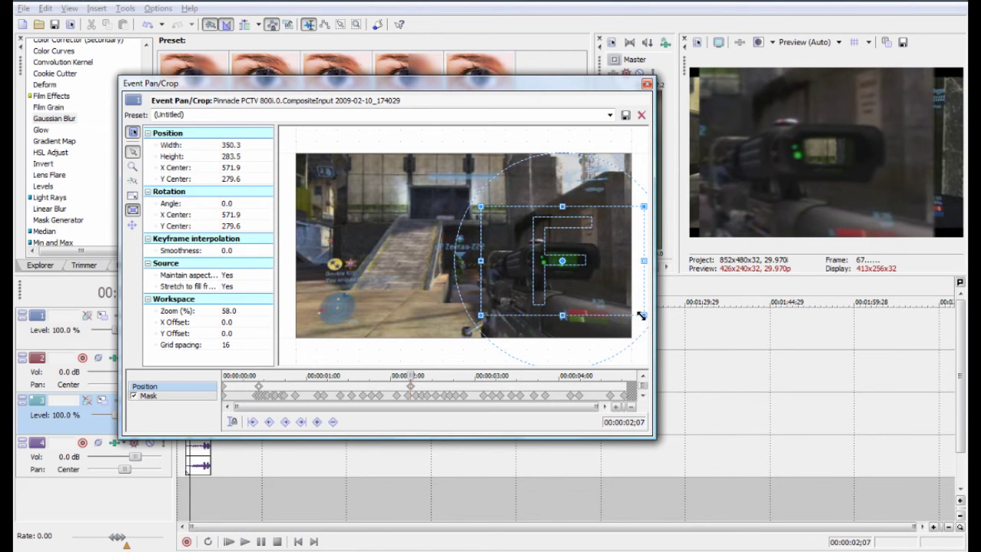
{"action": "left_click_drag", "start_coordinate": [591, 291], "coordinate": [584, 287]}
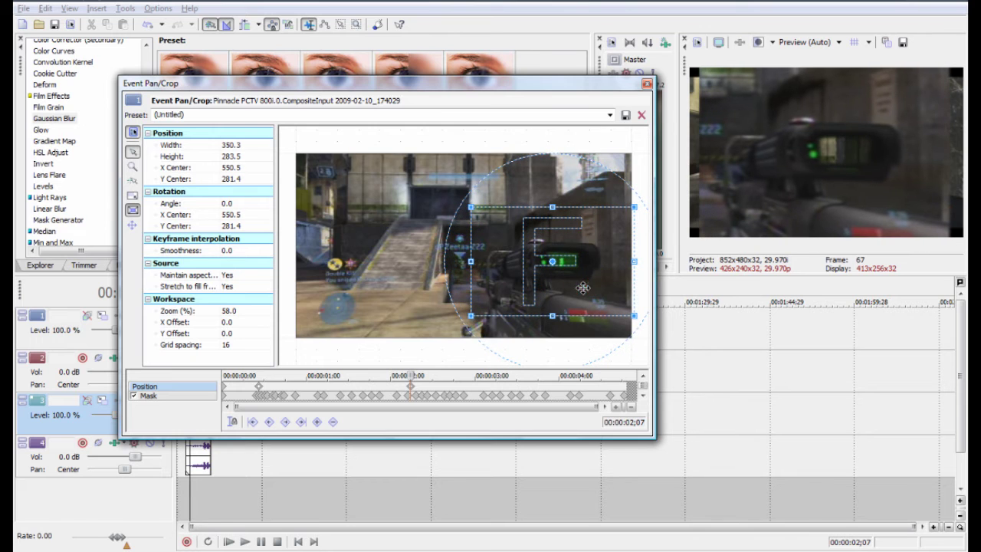
{"action": "left_click_drag", "start_coordinate": [634, 317], "coordinate": [646, 319]}
{"action": "left_click_drag", "start_coordinate": [590, 294], "coordinate": [572, 295]}
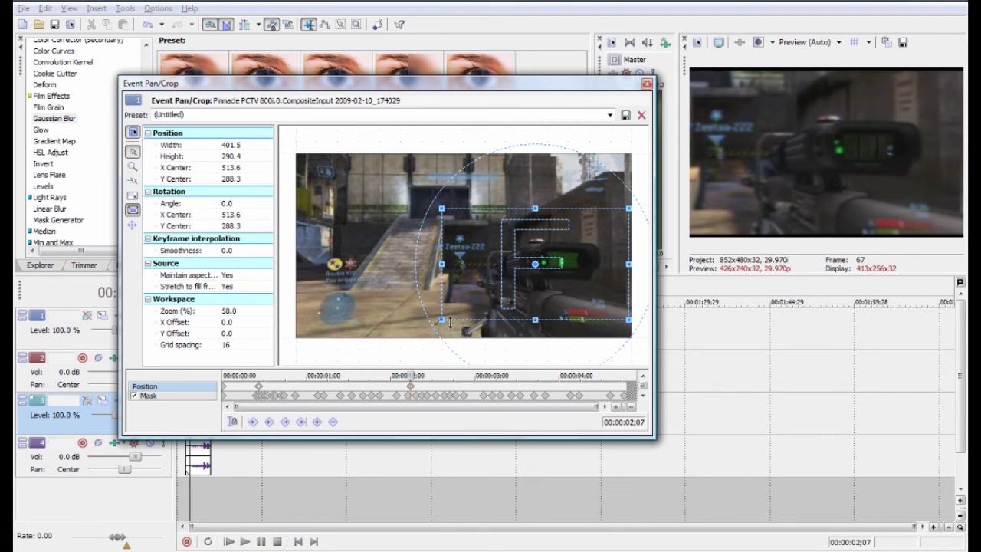
{"action": "left_click_drag", "start_coordinate": [437, 321], "coordinate": [558, 266]}
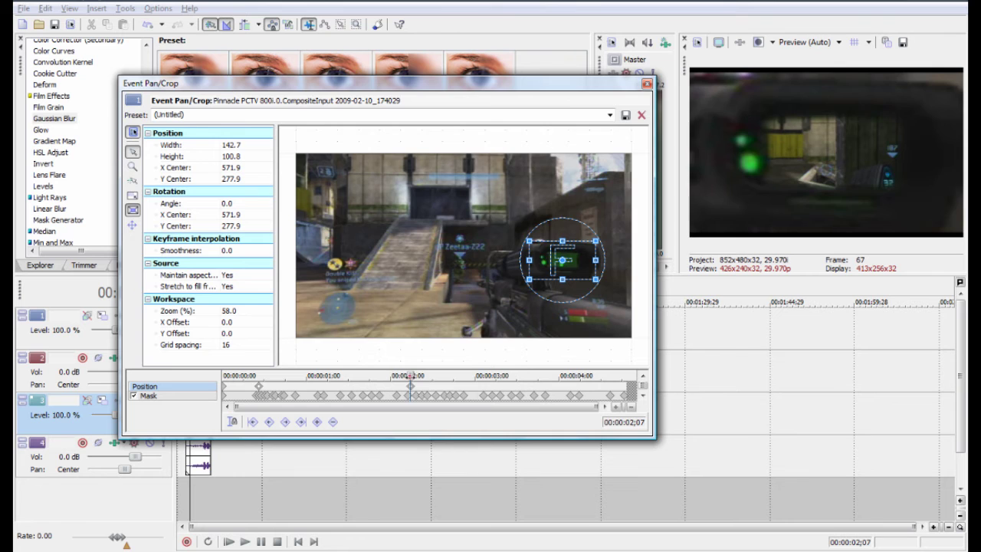
Step: At 00:00:02;10, shrink the crop frame to 60.2 × 35.3 inside the scope screen and close Event Pan/Crop
{"action": "left_click", "coordinate": [409, 376]}
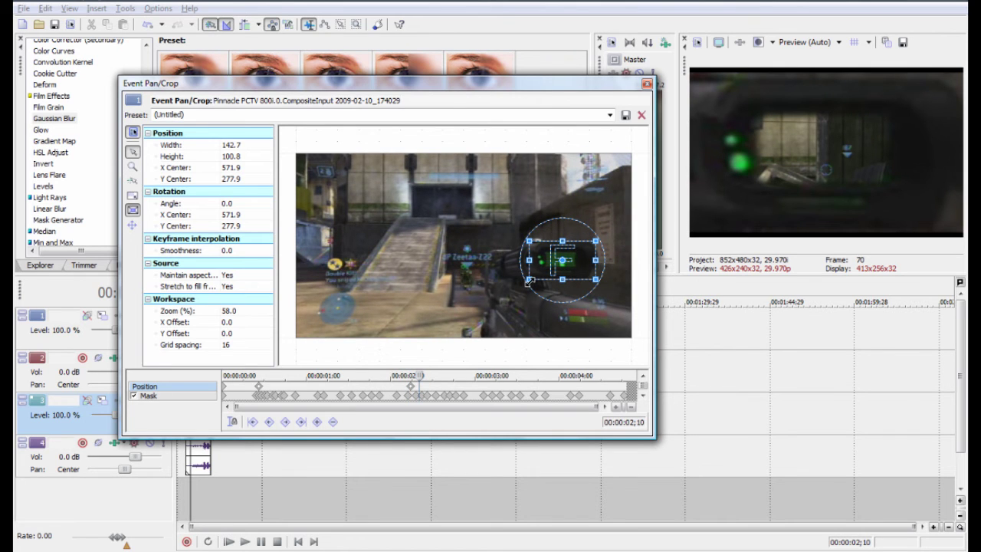
{"action": "left_click_drag", "start_coordinate": [529, 282], "coordinate": [547, 268]}
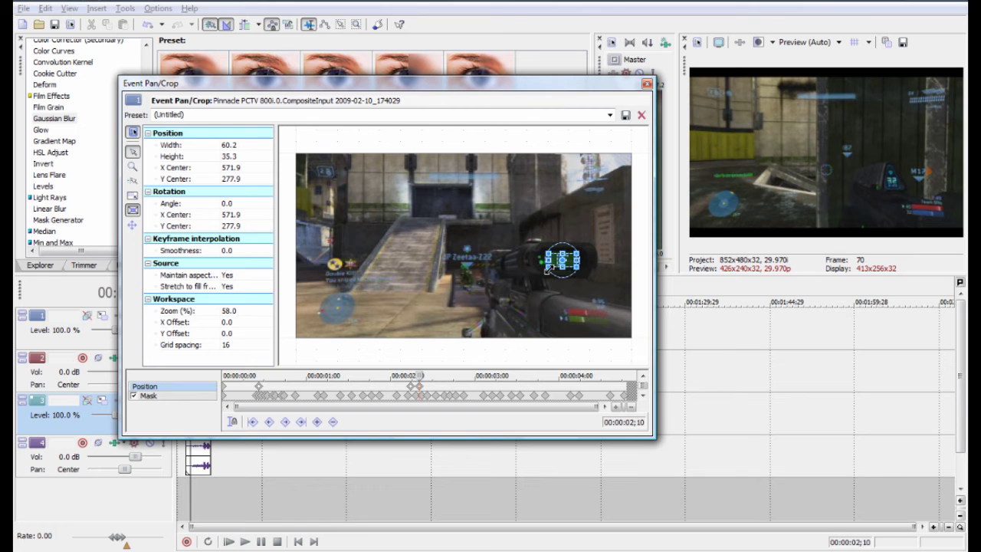
{"action": "left_click", "coordinate": [646, 83]}
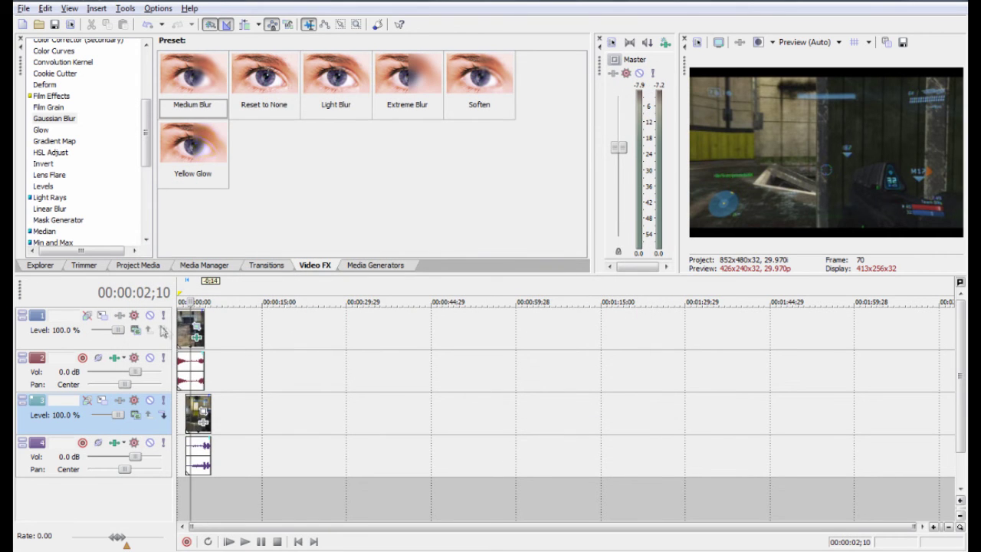
Step: Play the start of the timeline to review the first clip's blur and find where the scope mask begins
{"action": "left_click", "coordinate": [179, 303]}
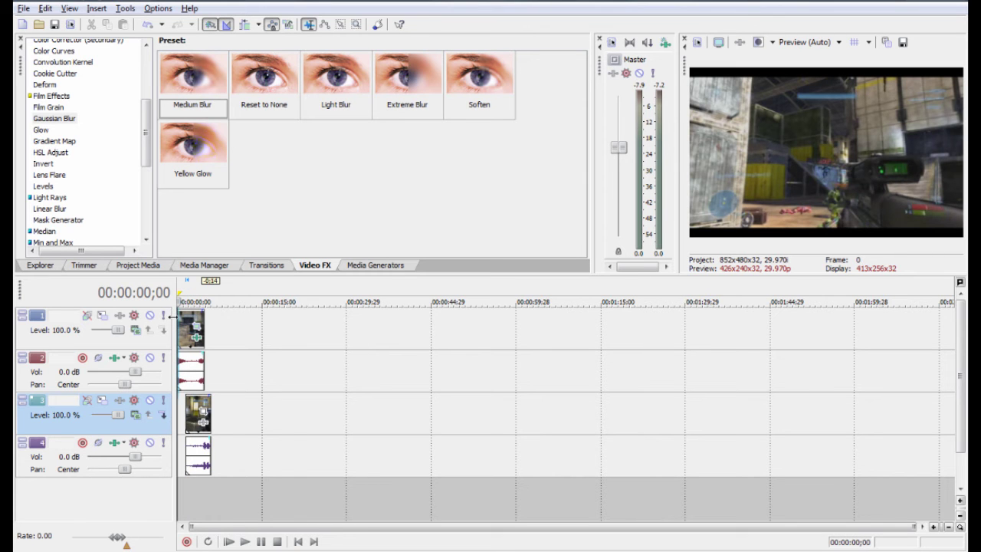
{"action": "scroll", "coordinate": [217, 340], "scroll_direction": "up", "scroll_amount": 10}
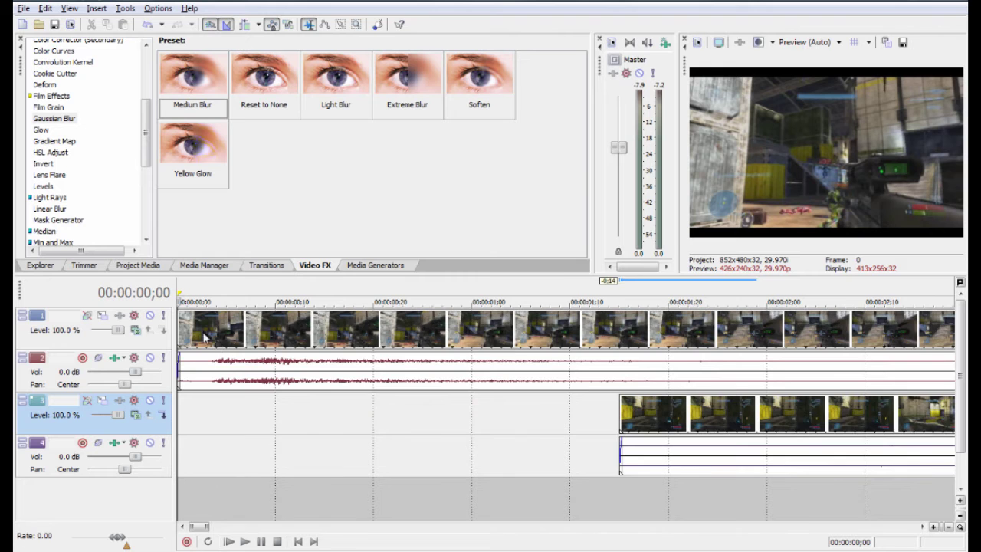
{"action": "scroll", "coordinate": [217, 340], "scroll_direction": "down", "scroll_amount": 6}
{"action": "left_click", "coordinate": [196, 328]}
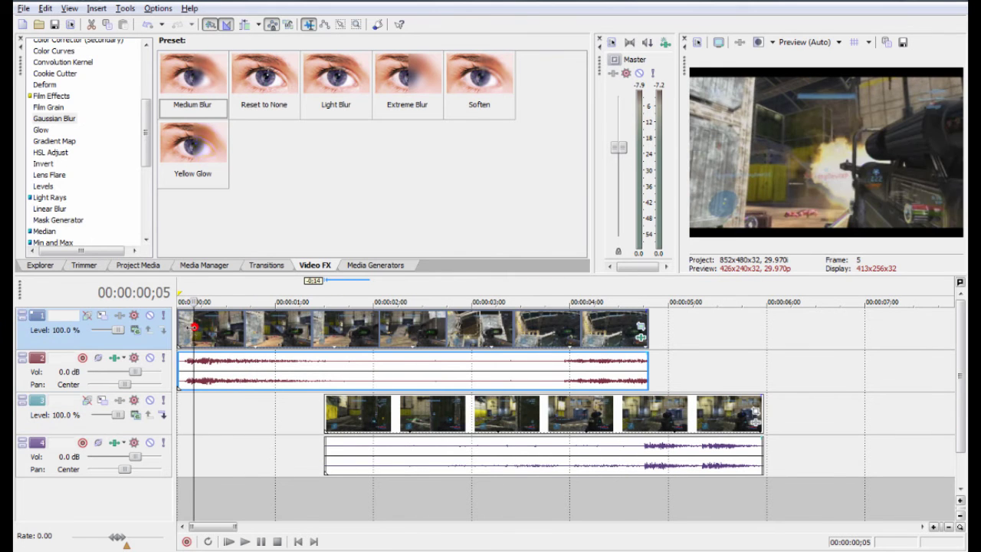
{"action": "key", "text": "space"}
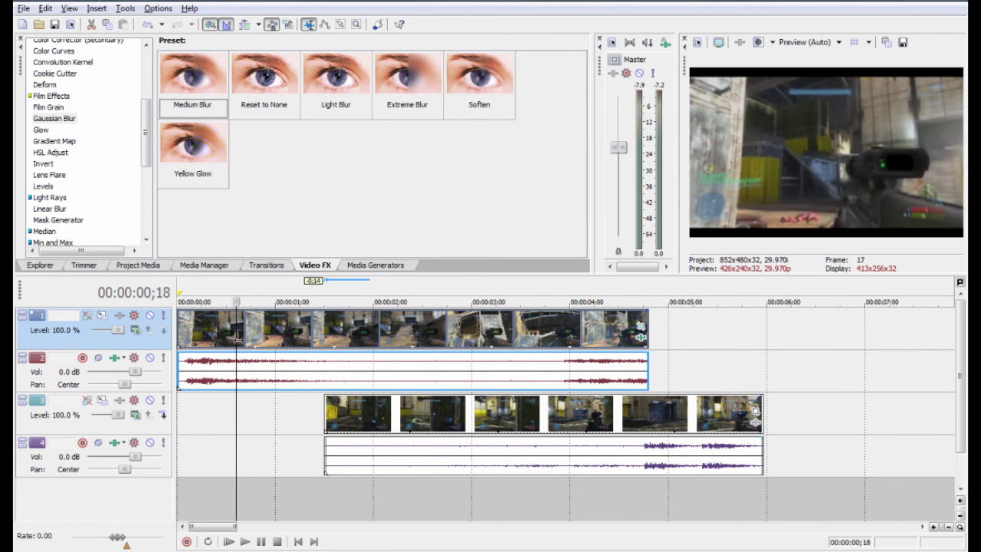
Step: Park the cursor at 00:00:00;13 and move the second clip with its audio to start there
{"action": "left_click_drag", "start_coordinate": [258, 347], "coordinate": [217, 342]}
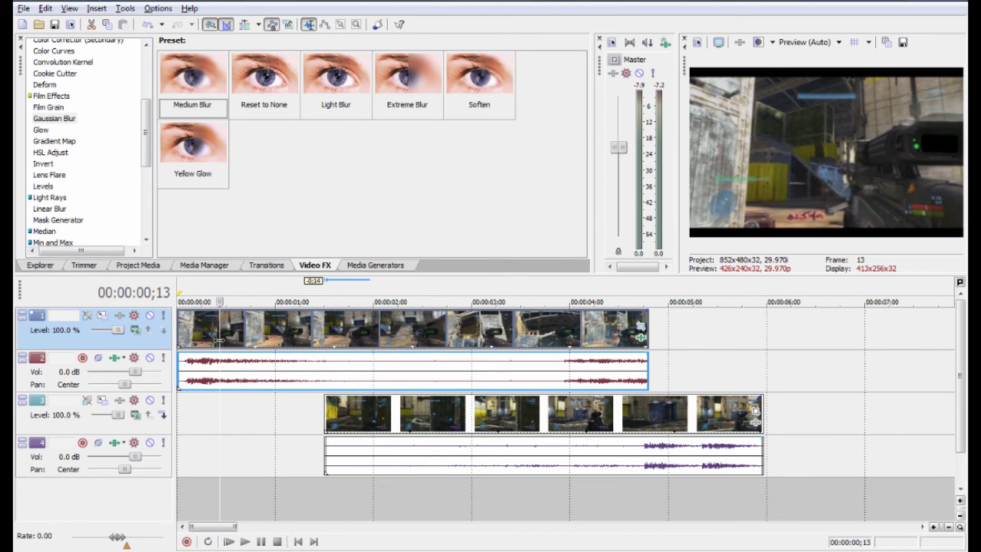
{"action": "left_click_drag", "start_coordinate": [512, 422], "coordinate": [406, 418]}
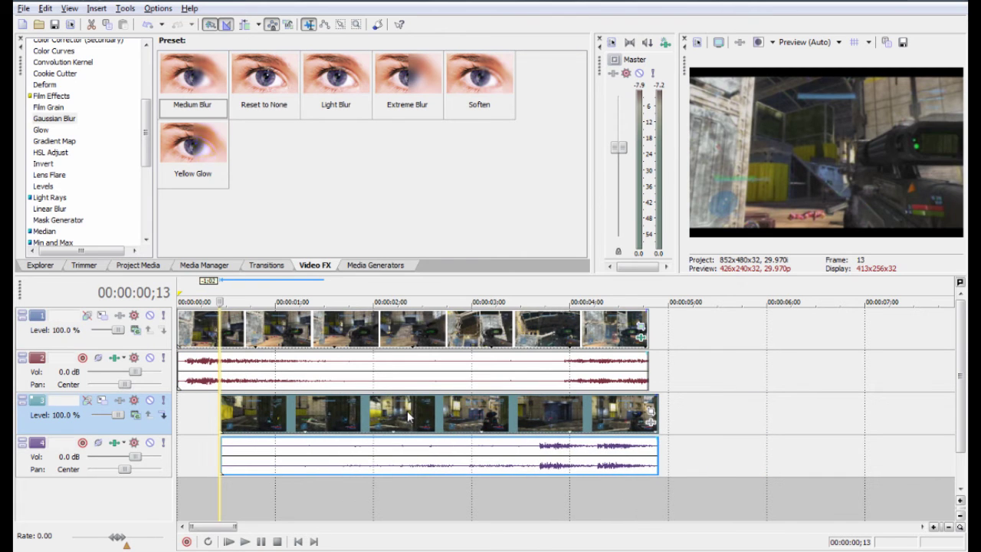
Step: Split the first clip and its audio at 00:00:02;10 and delete the part after the split
{"action": "left_click_drag", "start_coordinate": [218, 328], "coordinate": [407, 359]}
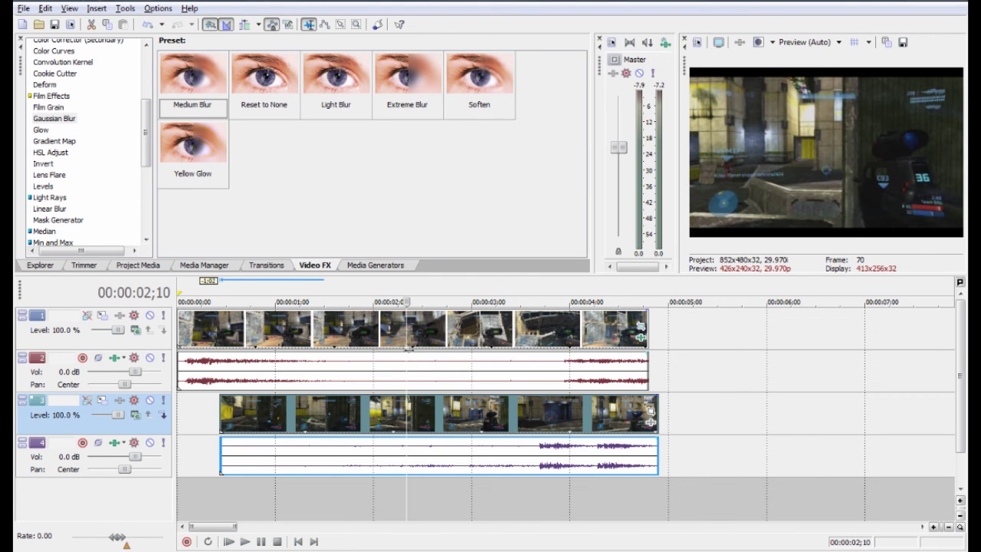
{"action": "left_click", "coordinate": [407, 329]}
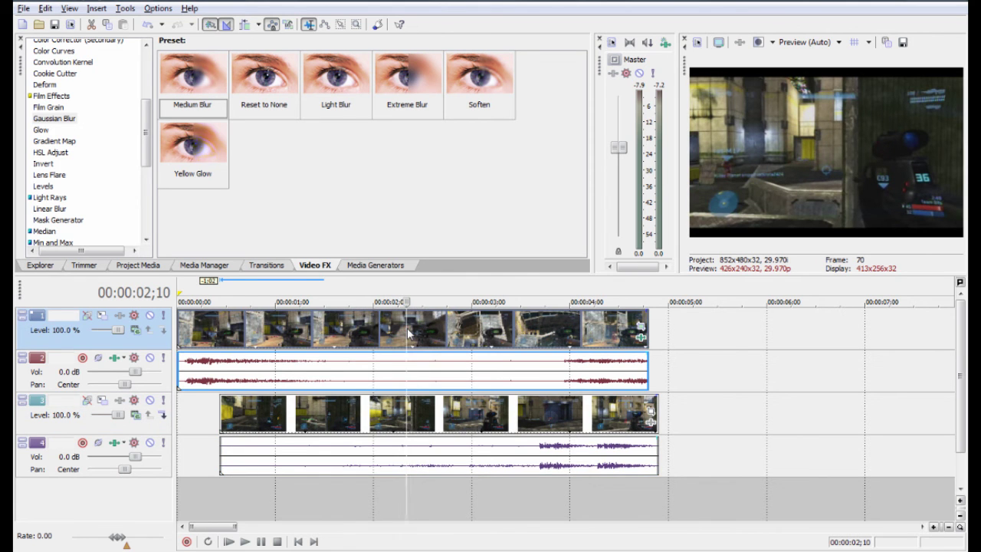
{"action": "key", "text": "s"}
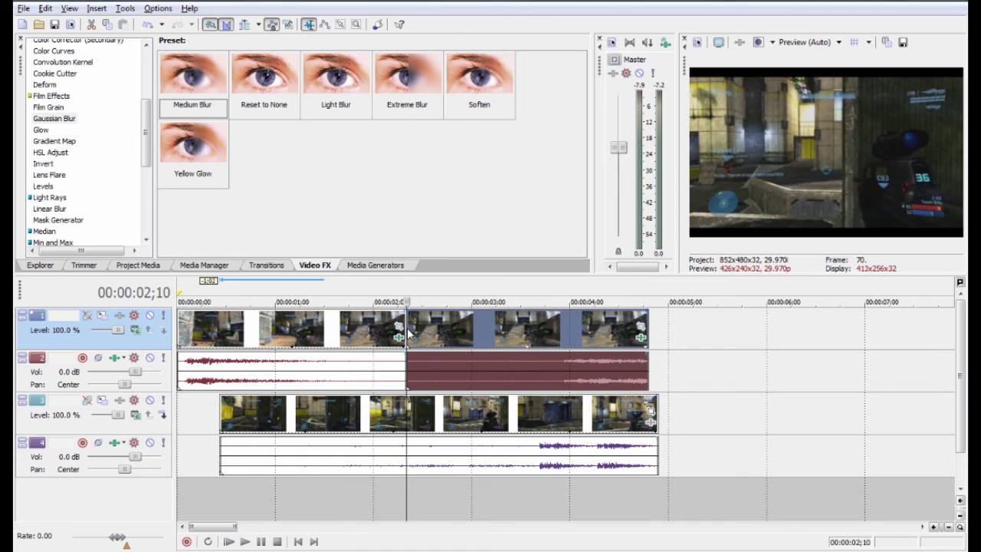
{"action": "left_click", "coordinate": [446, 330]}
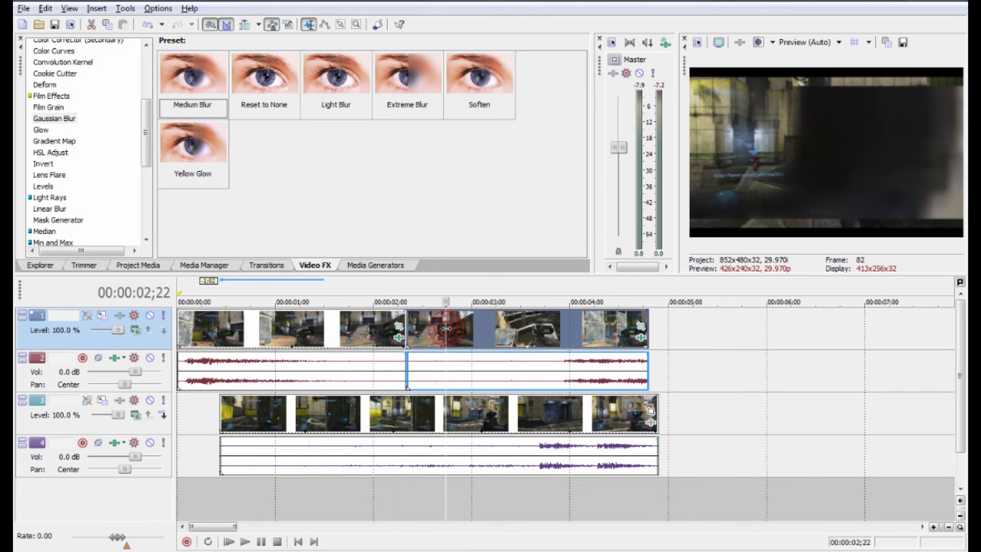
{"action": "key", "text": "Delete"}
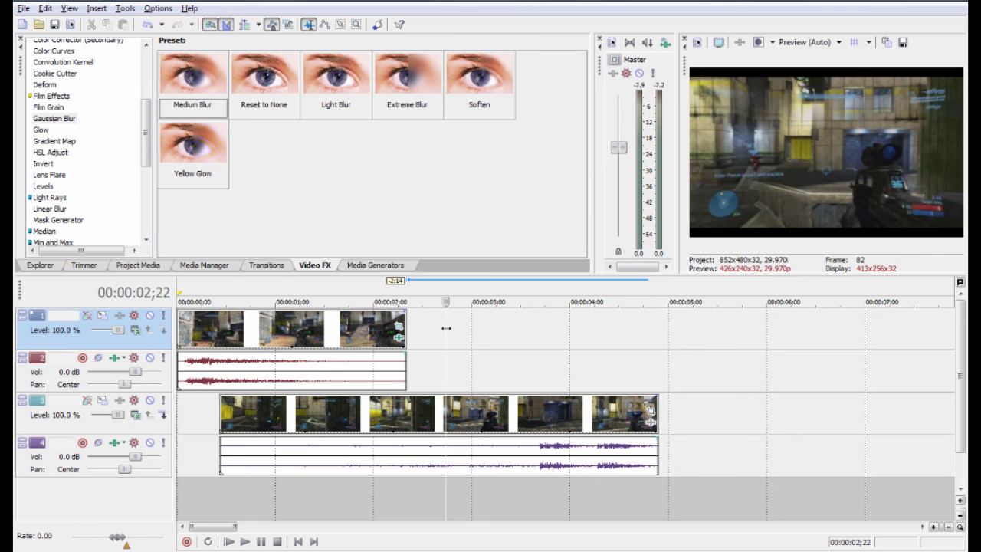
Step: Scrub and play from about 00:00:02;00 to review the zoom through the scope into the second clip
{"action": "left_click", "coordinate": [446, 328]}
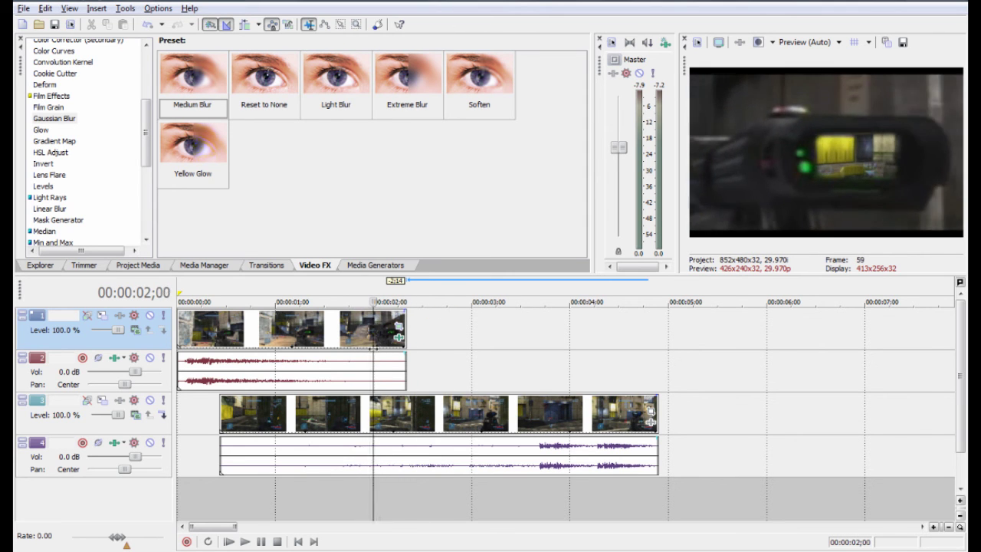
{"action": "mouse_move", "coordinate": [387, 350]}
{"action": "left_mouse_down"}
{"action": "mouse_move", "coordinate": [481, 354]}
{"action": "mouse_move", "coordinate": [330, 350]}
{"action": "mouse_move", "coordinate": [316, 339]}
{"action": "mouse_move", "coordinate": [437, 335]}
{"action": "mouse_move", "coordinate": [464, 348]}
{"action": "mouse_move", "coordinate": [369, 349]}
{"action": "mouse_move", "coordinate": [376, 342]}
{"action": "left_mouse_up"}
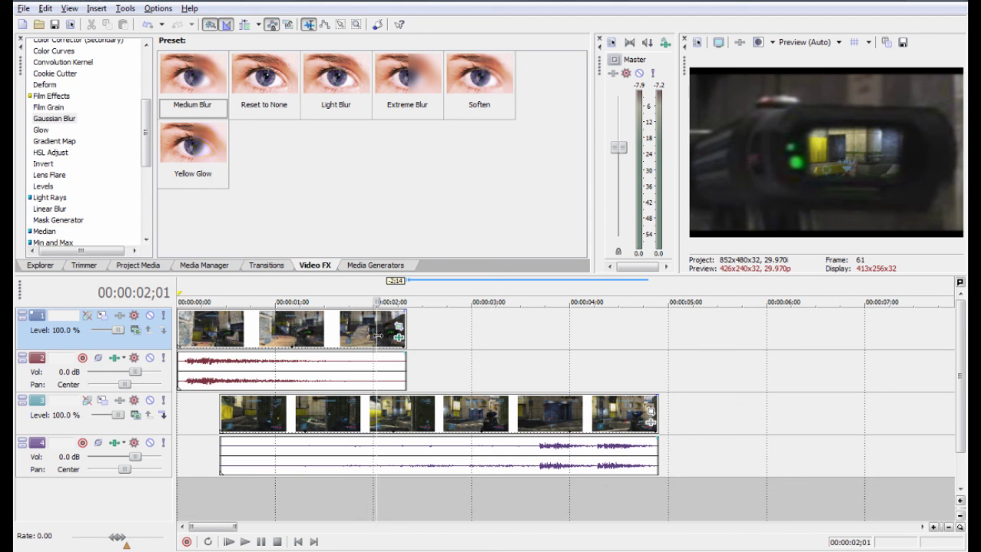
{"action": "key", "text": "space"}
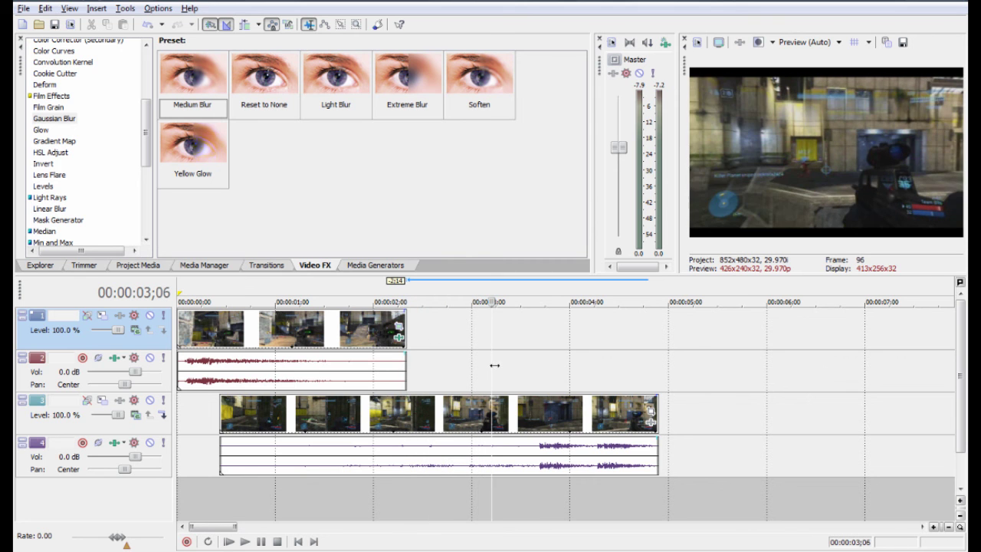
{"action": "key", "text": "space"}
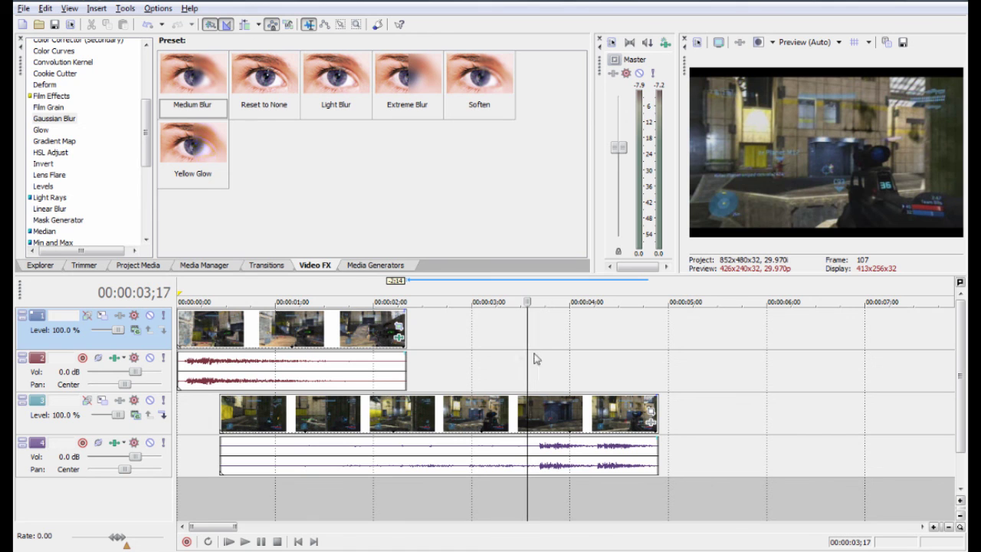